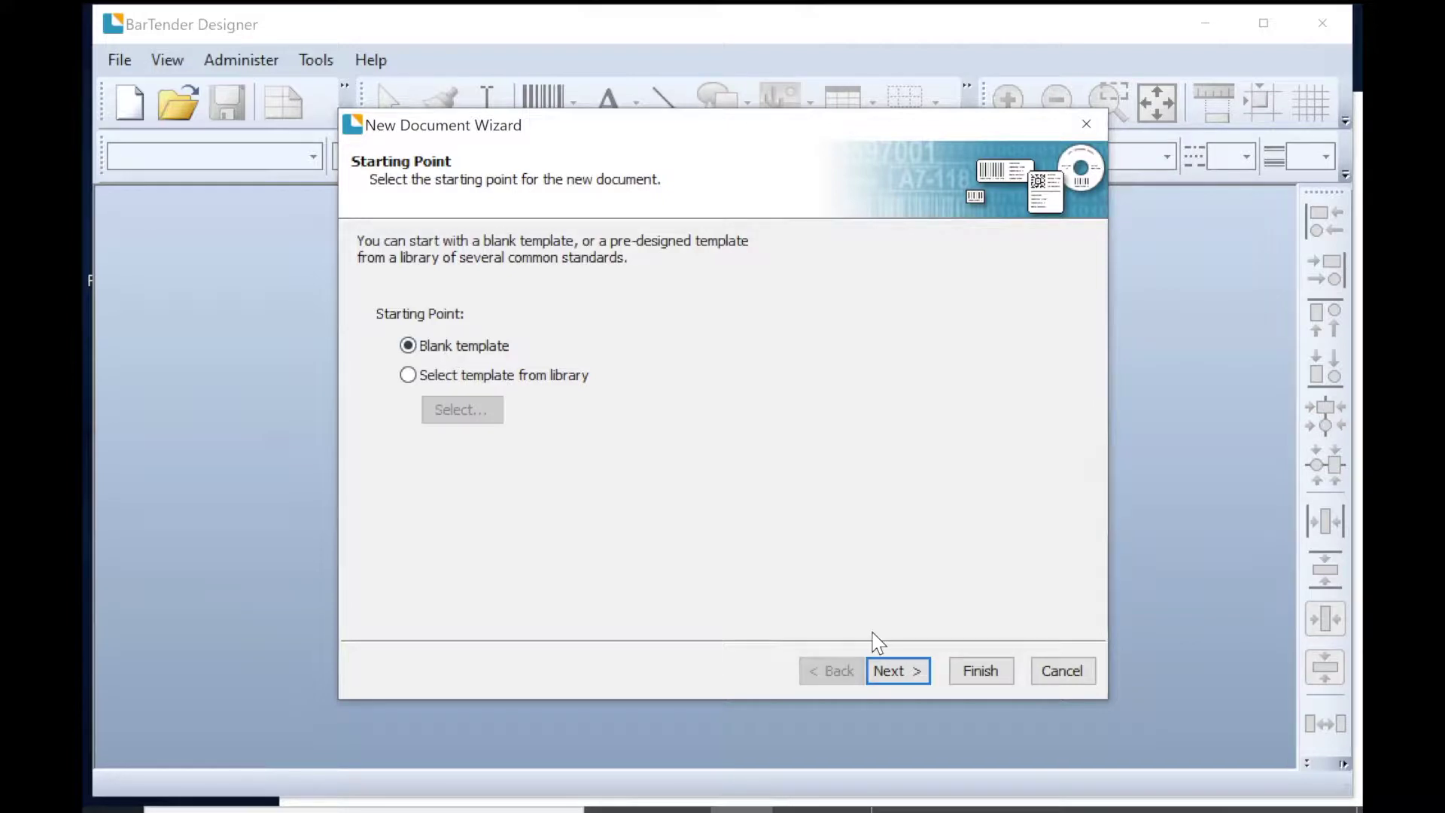
# Choose the Zebra ZT610R (300 dpi) printer for the new blank label.
pyautogui.click(905, 682)
pyautogui.click(444, 468)
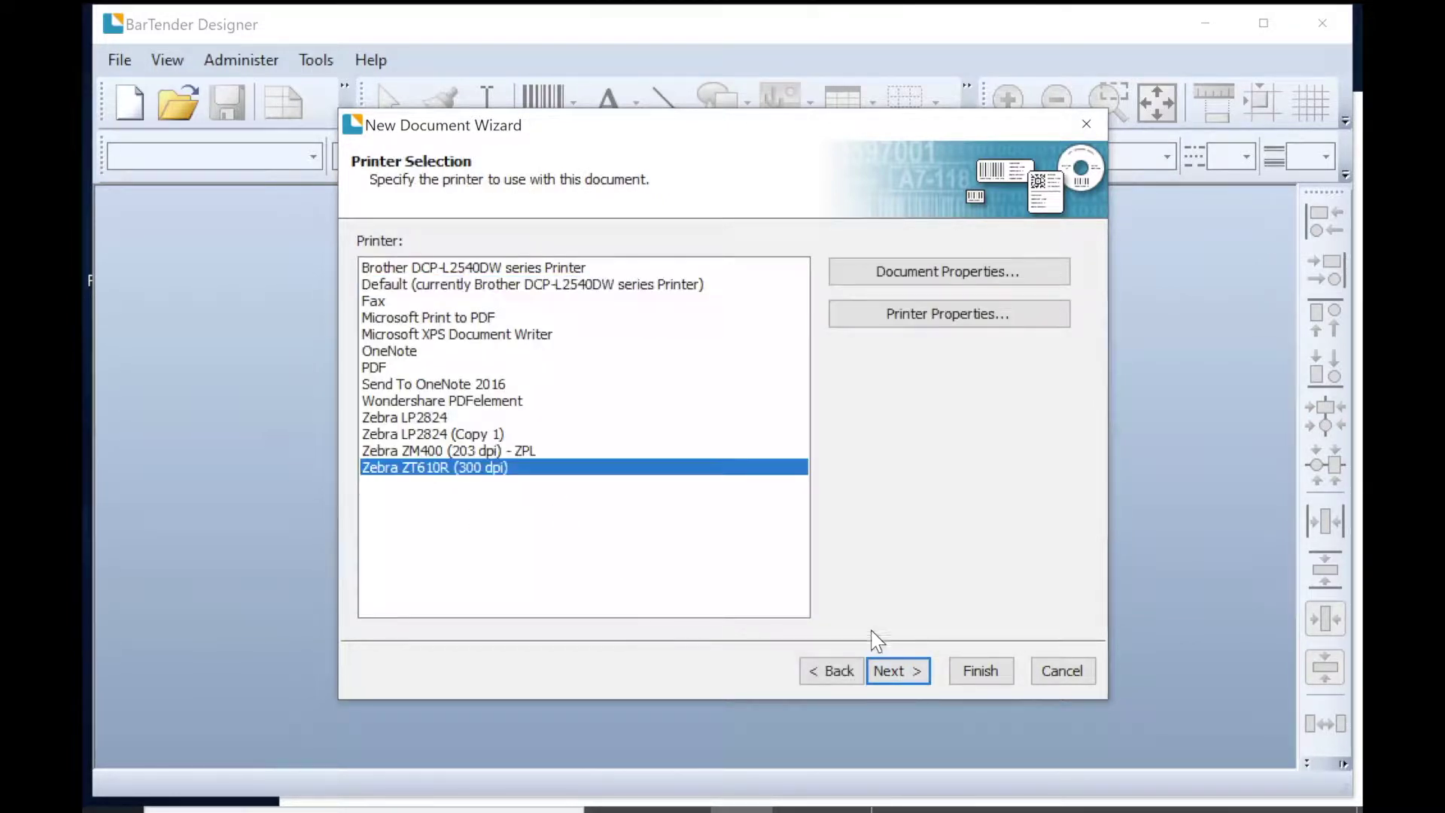
pyautogui.click(905, 682)
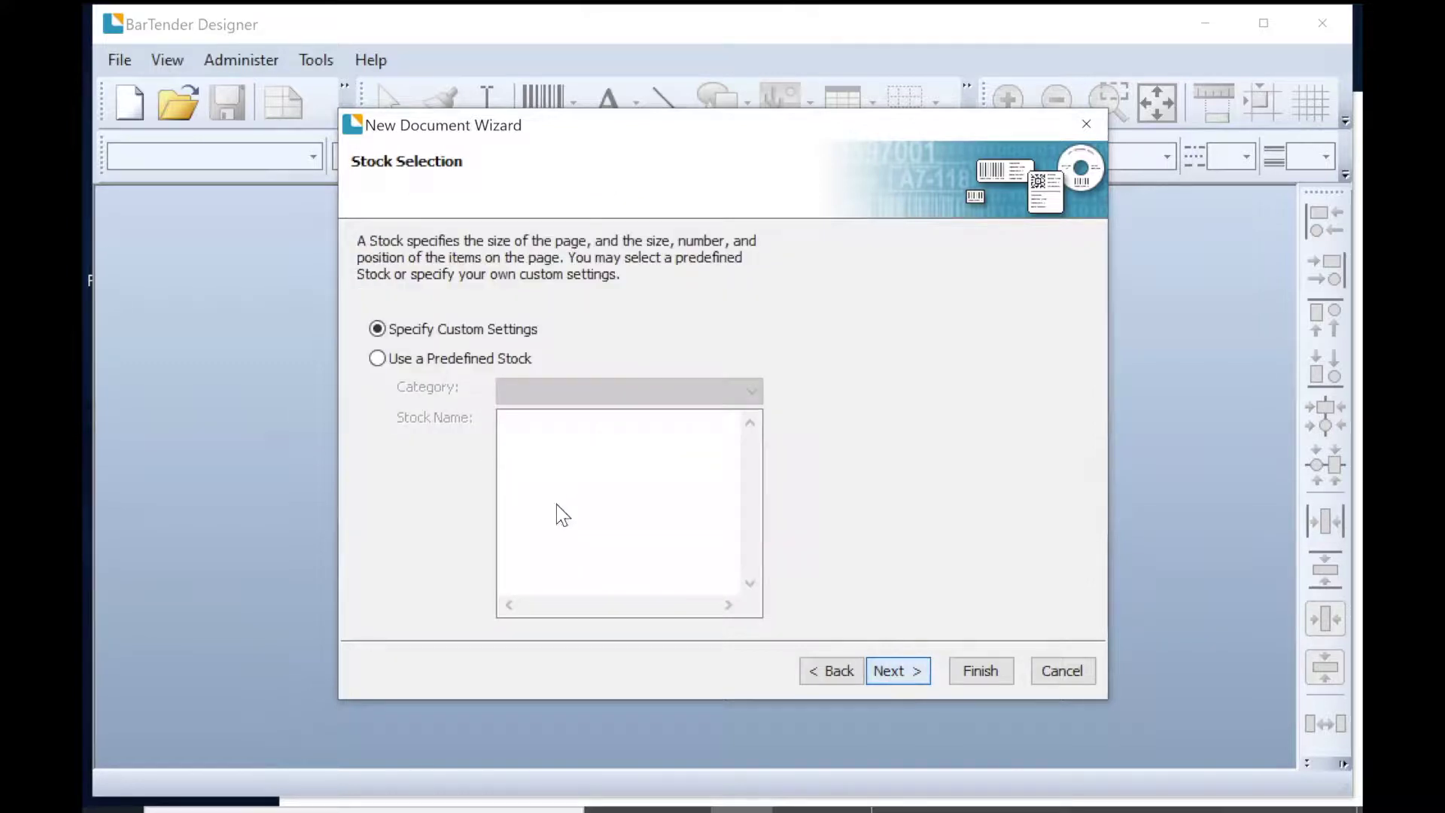
# Keep default stock, layout, margins and shape, set label height to 2 in, and finish.
pyautogui.click(898, 682)
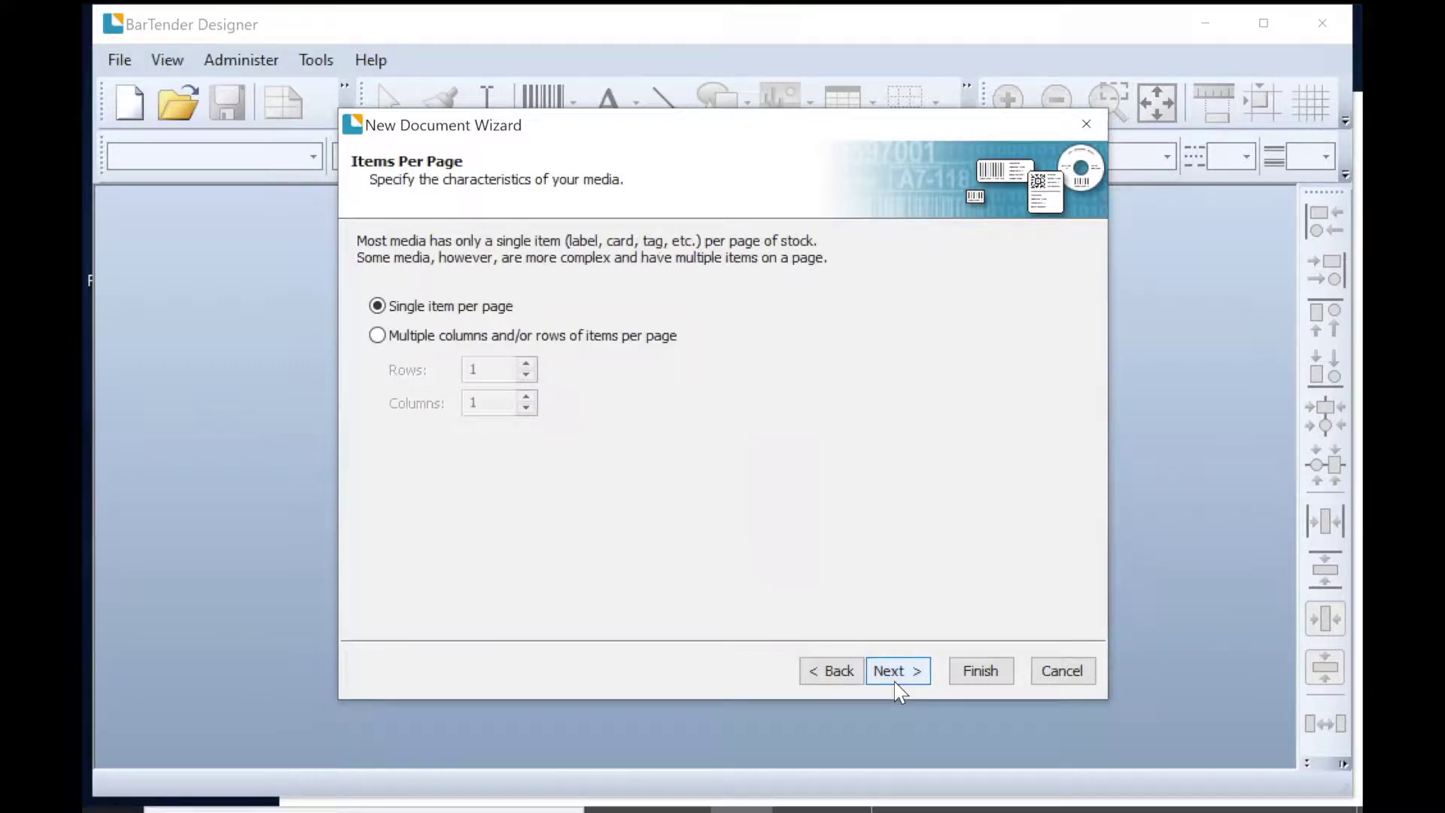
pyautogui.click(898, 682)
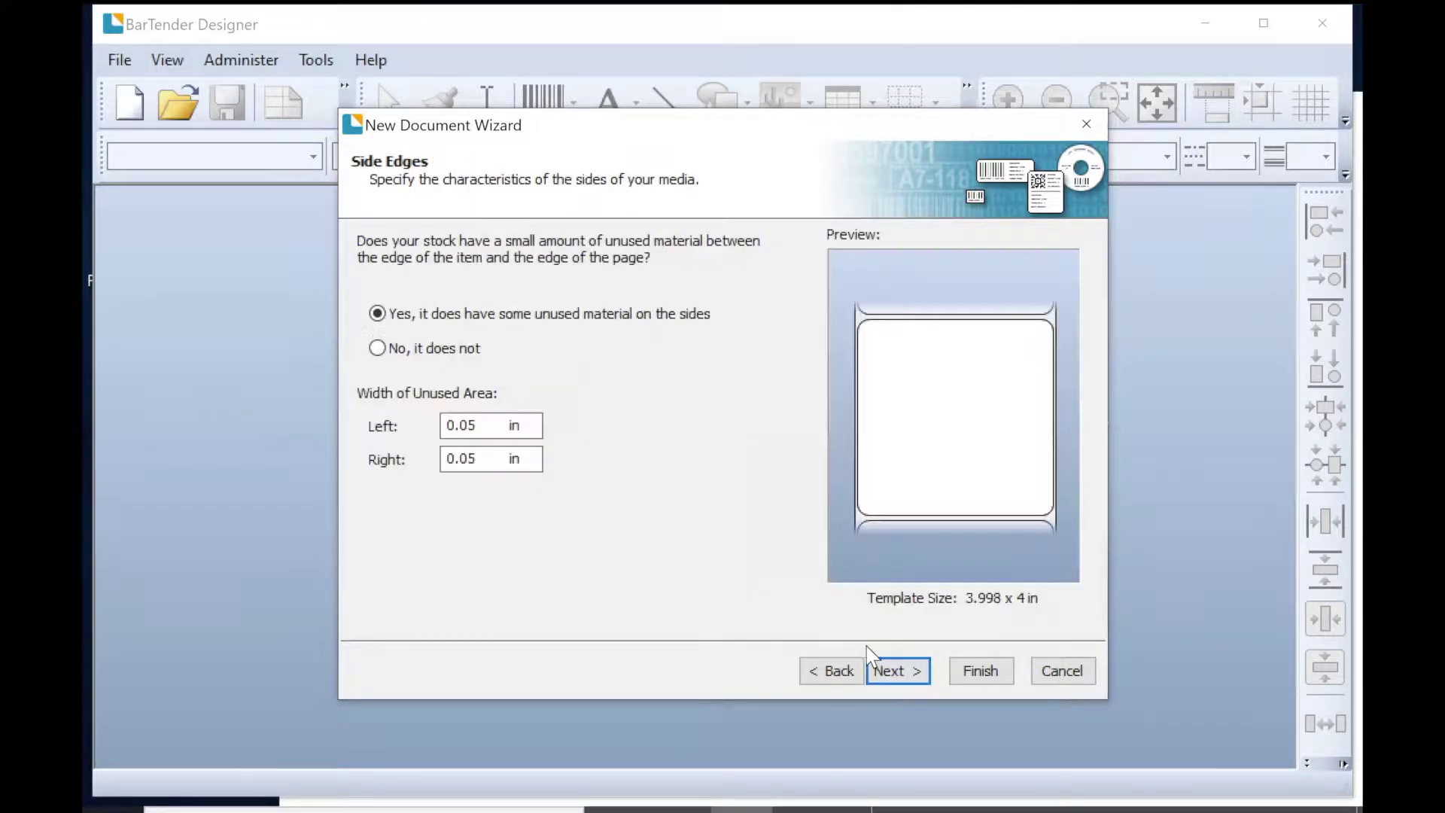
pyautogui.click(914, 672)
pyautogui.click(911, 671)
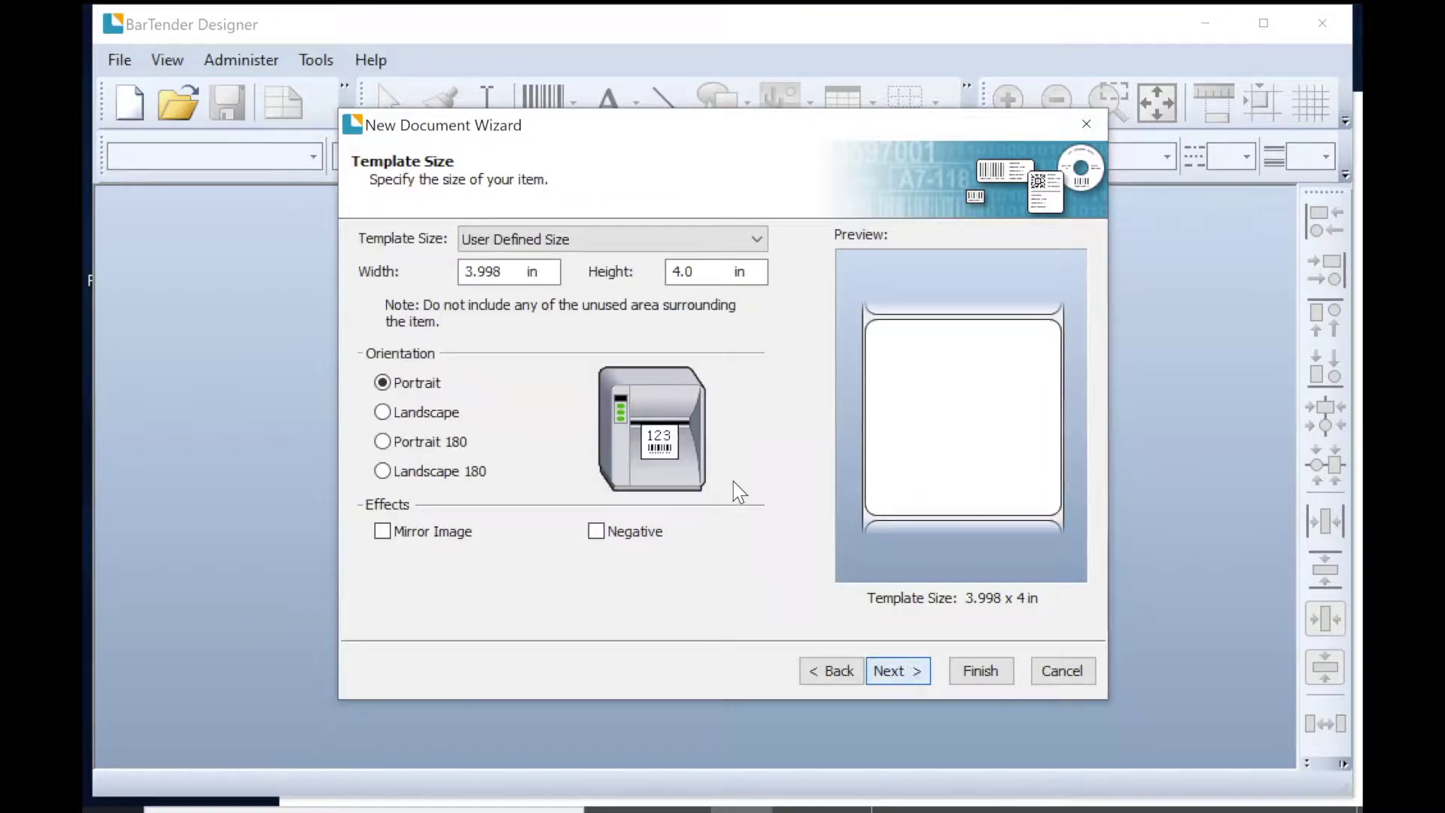
pyautogui.doubleClick(682, 272)
pyautogui.write('2')
pyautogui.click(892, 676)
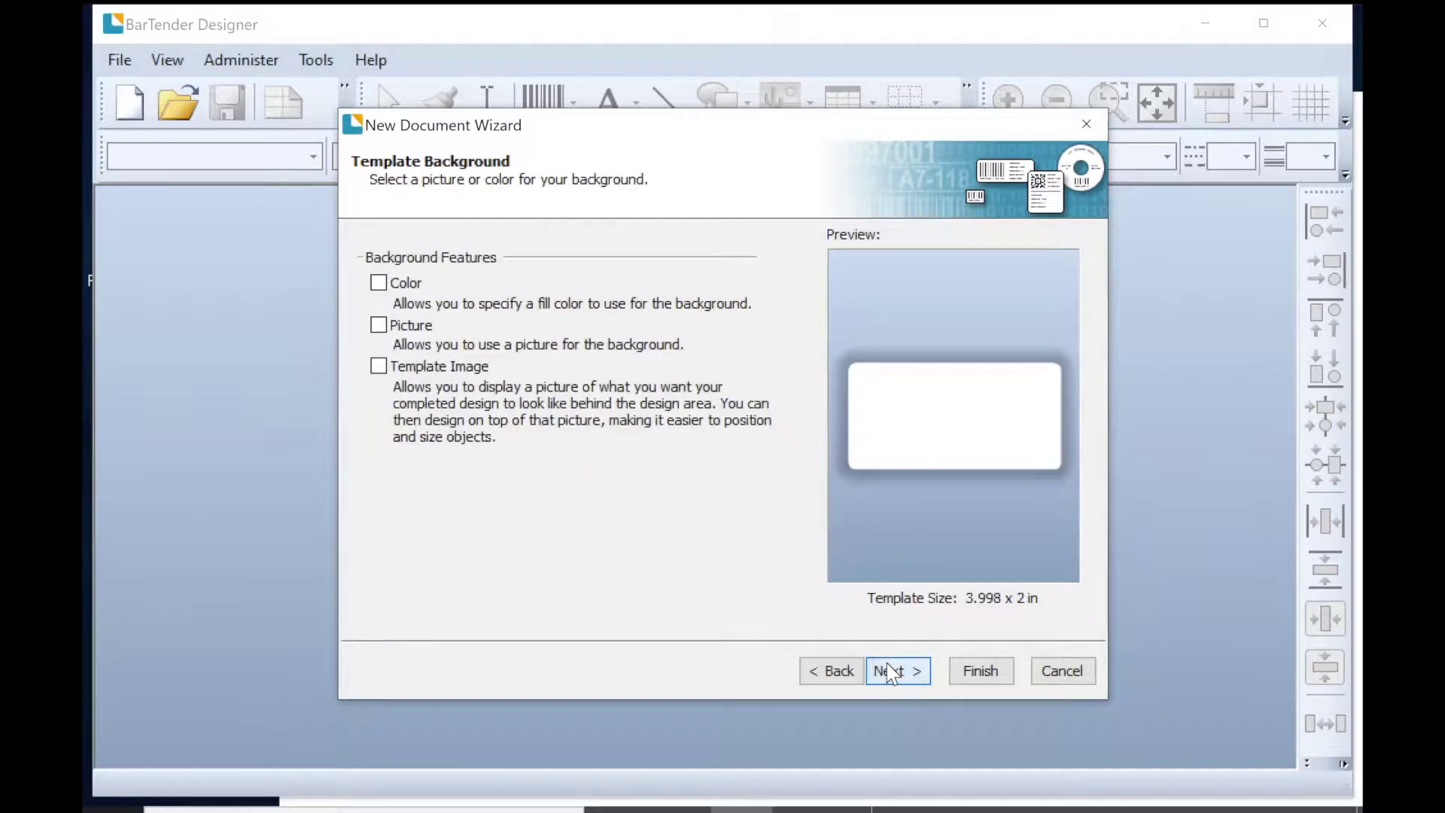
pyautogui.click(979, 672)
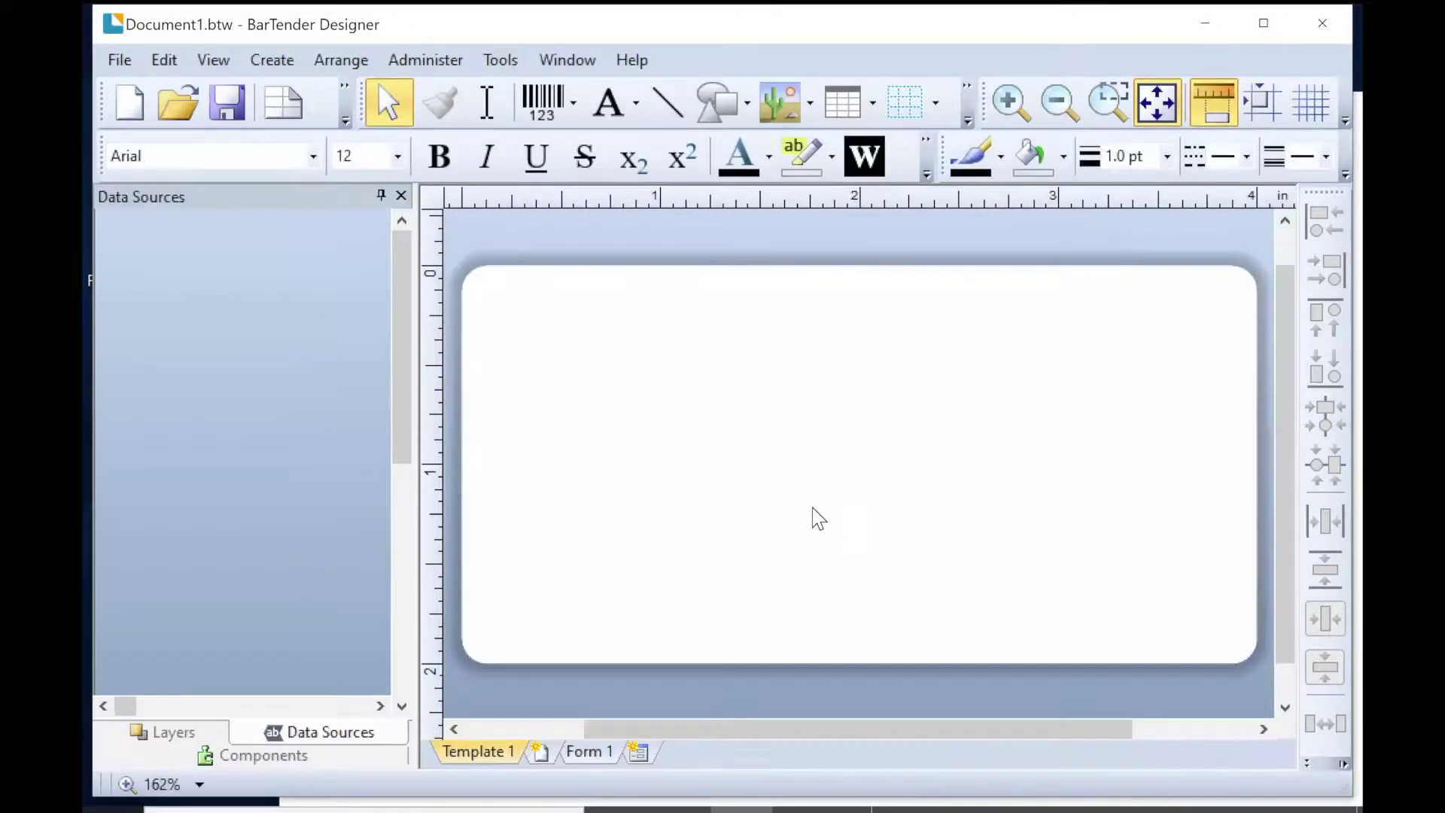
# Bring up Data.csv in Notepad to review its Id through Time_Stamp columns.
pyautogui.hotkey('alt', 'Tab')
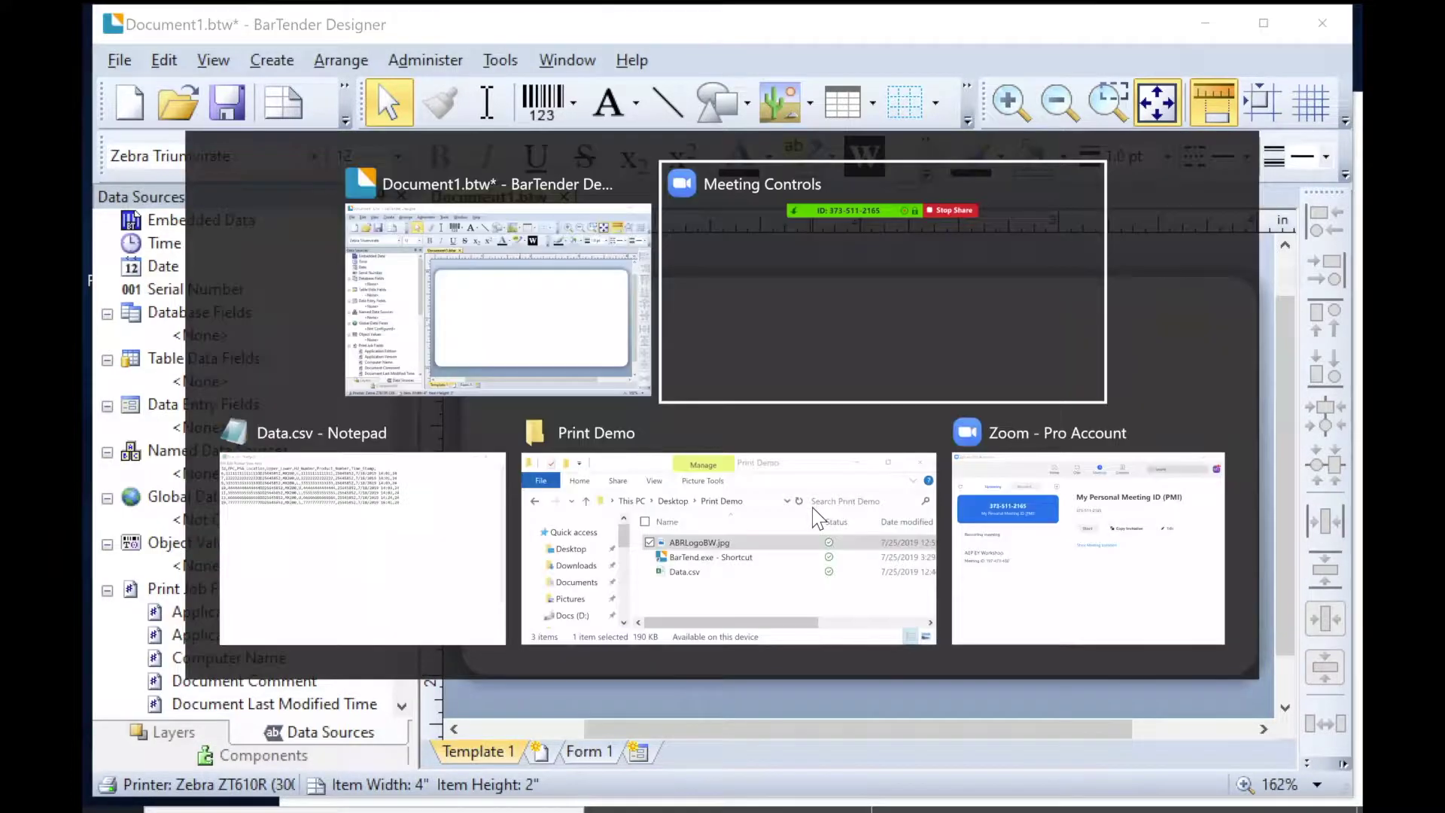
pyautogui.hotkey('alt', 'Tab')
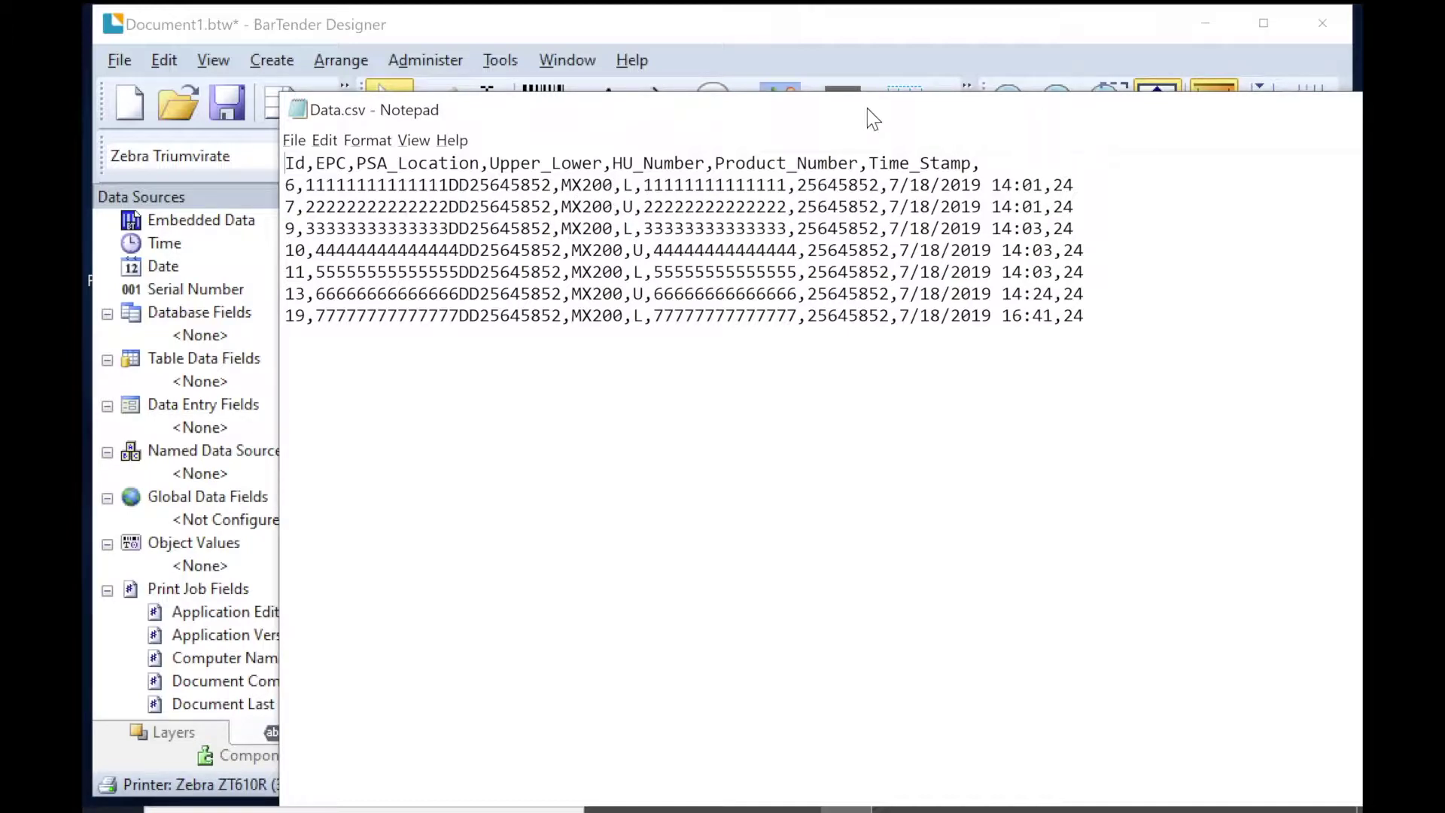
# Start a Text File database connection and select Data.csv as the data file.
pyautogui.click(1193, 91)
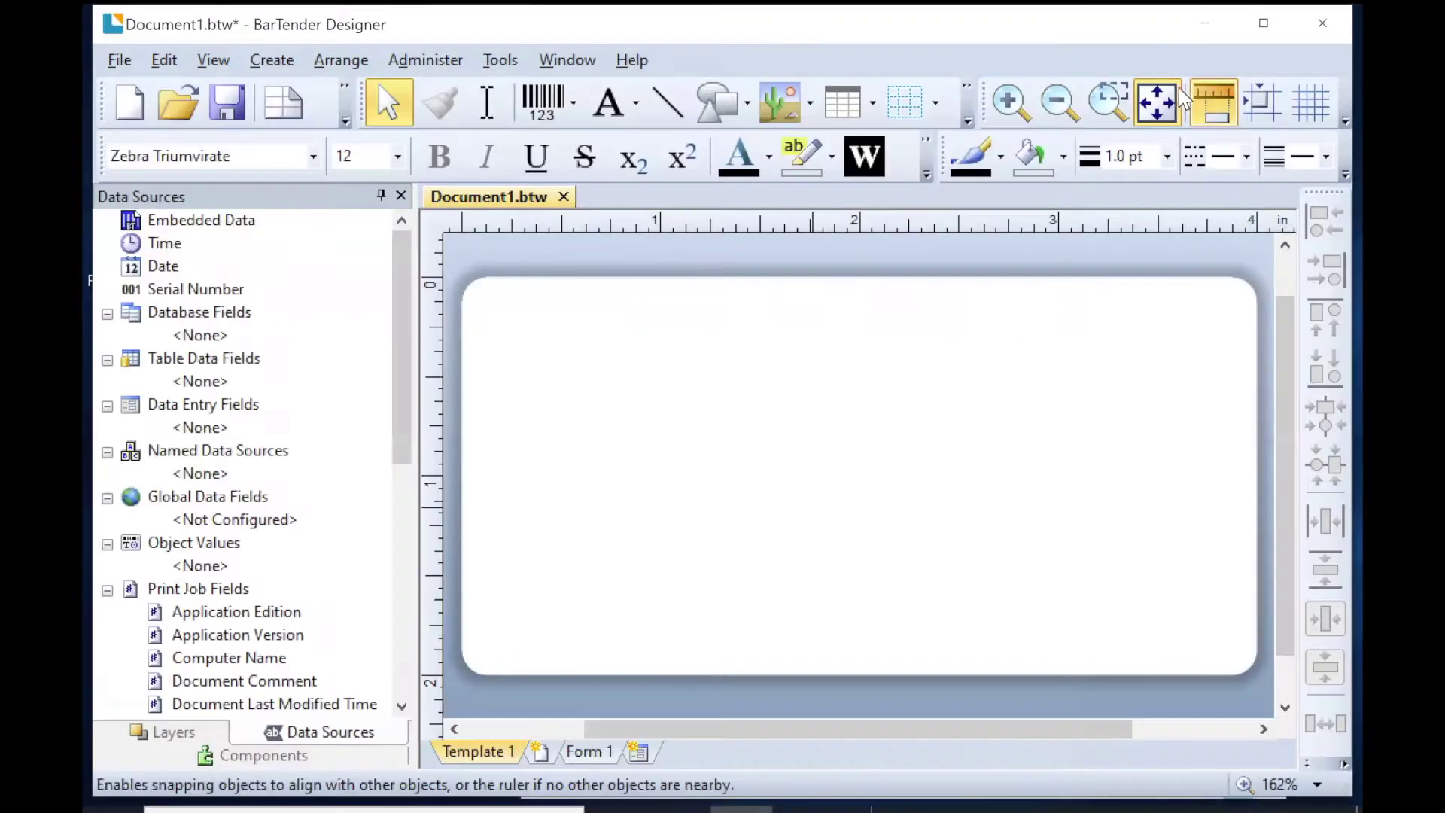
pyautogui.click(122, 64)
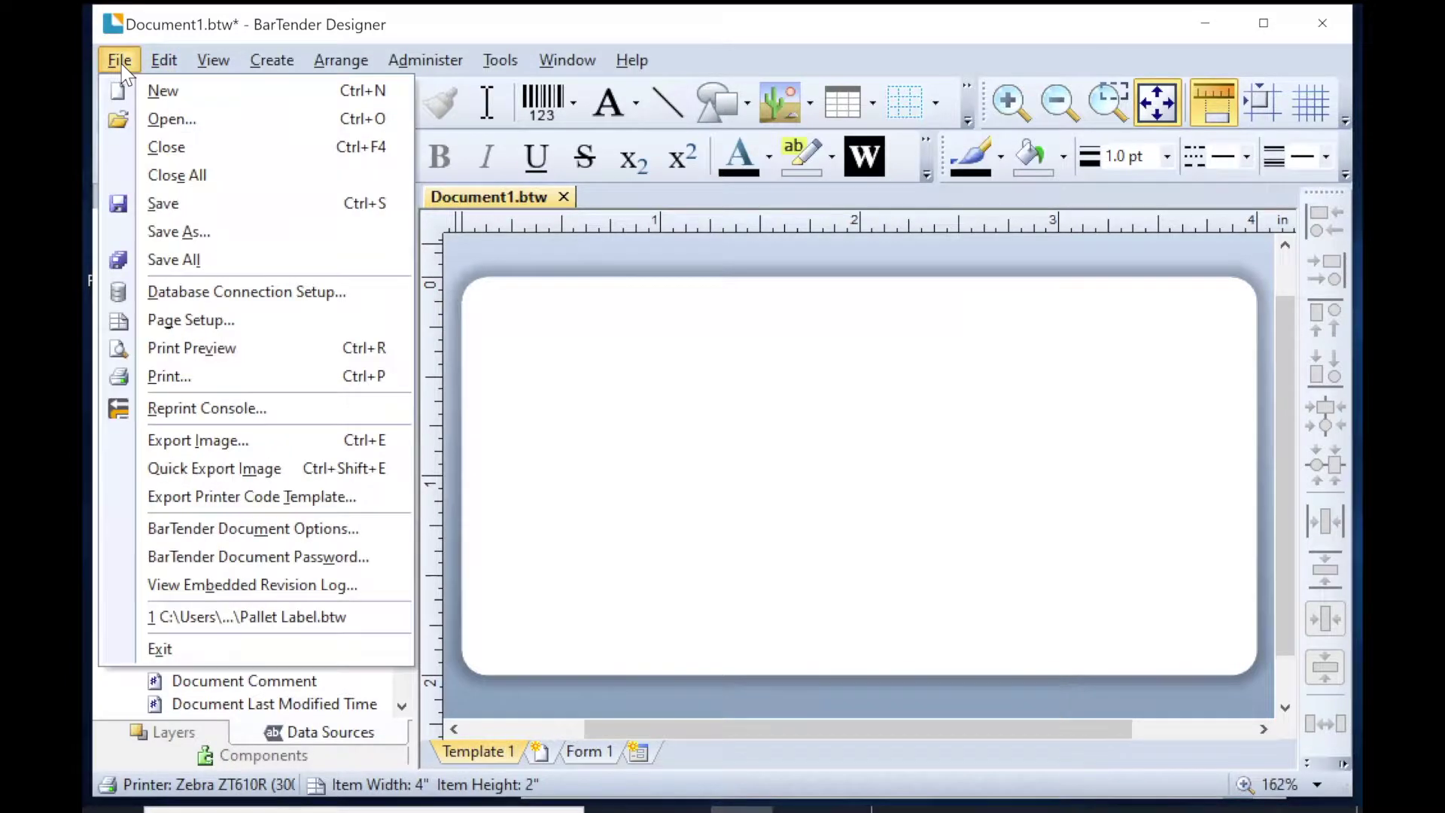
pyautogui.click(242, 295)
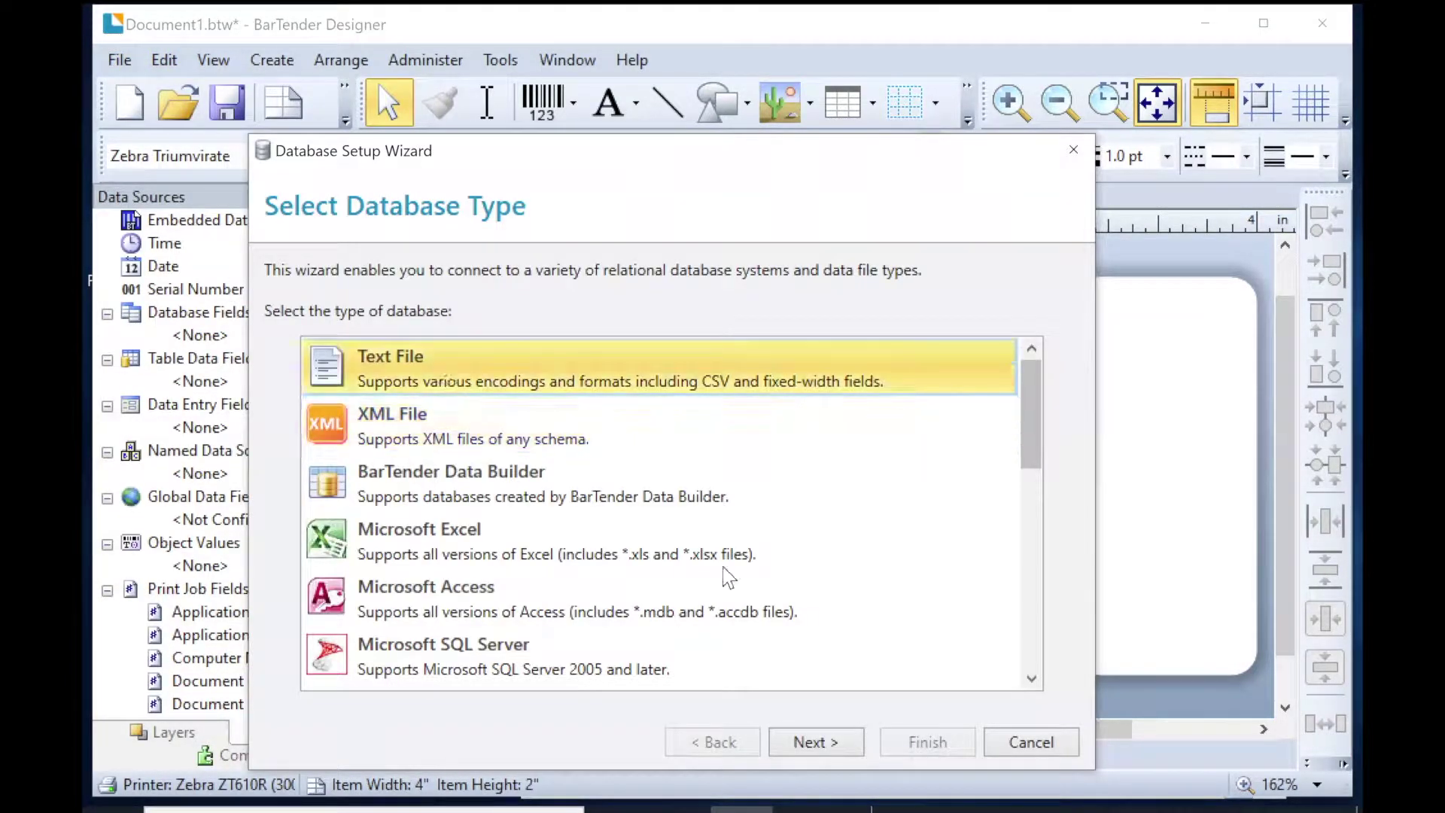
pyautogui.click(834, 739)
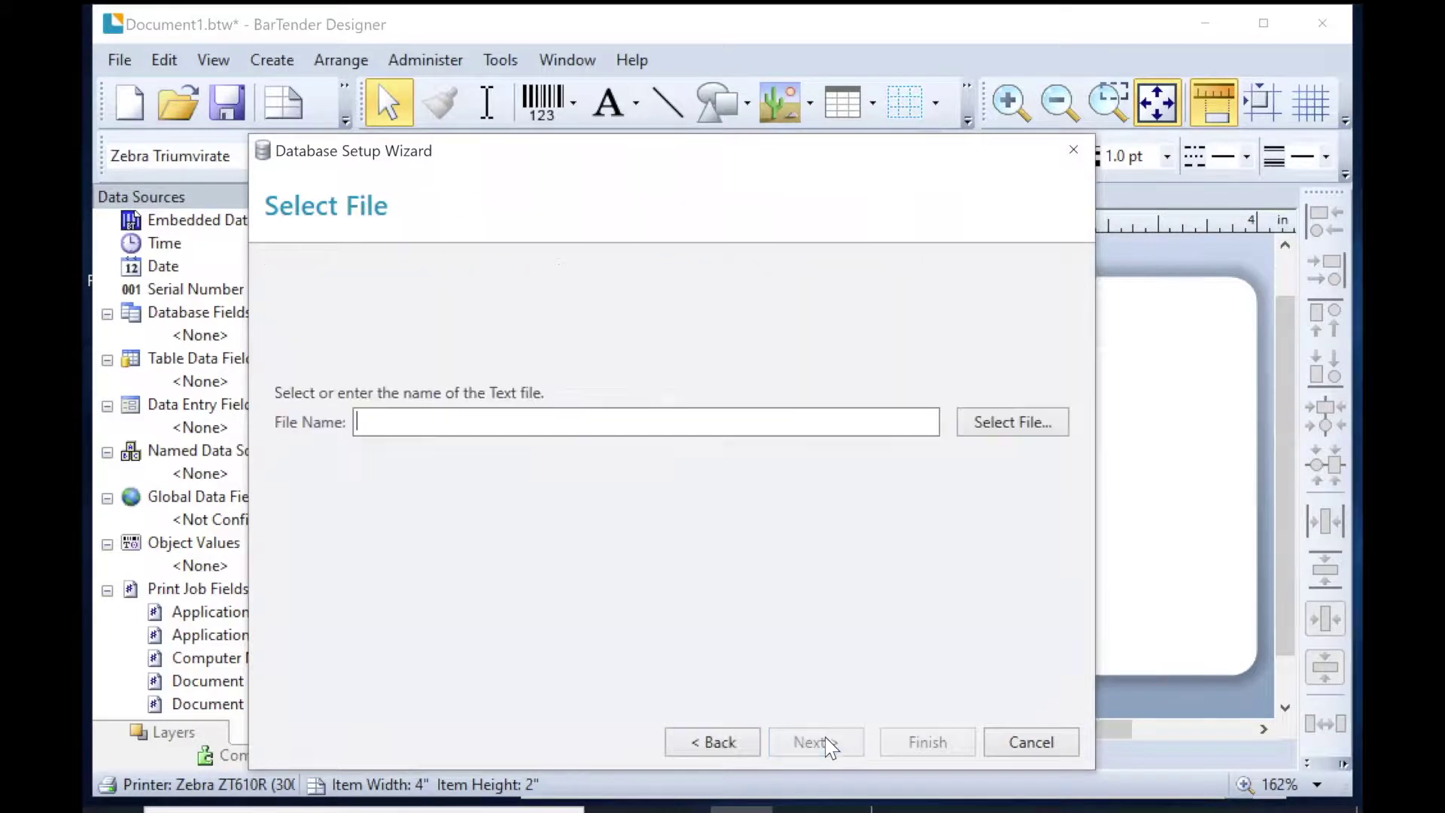
pyautogui.click(1017, 423)
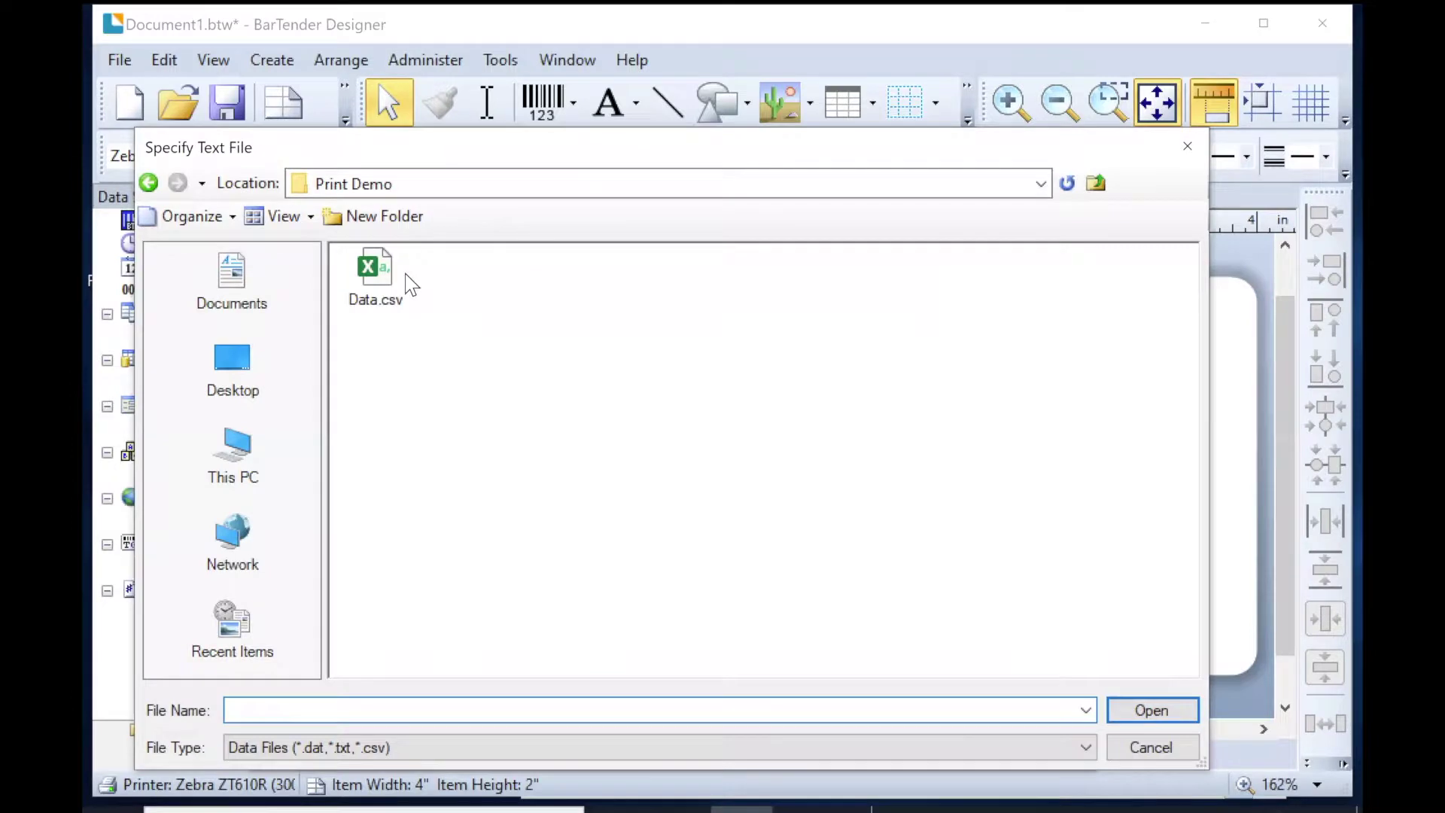
pyautogui.click(399, 279)
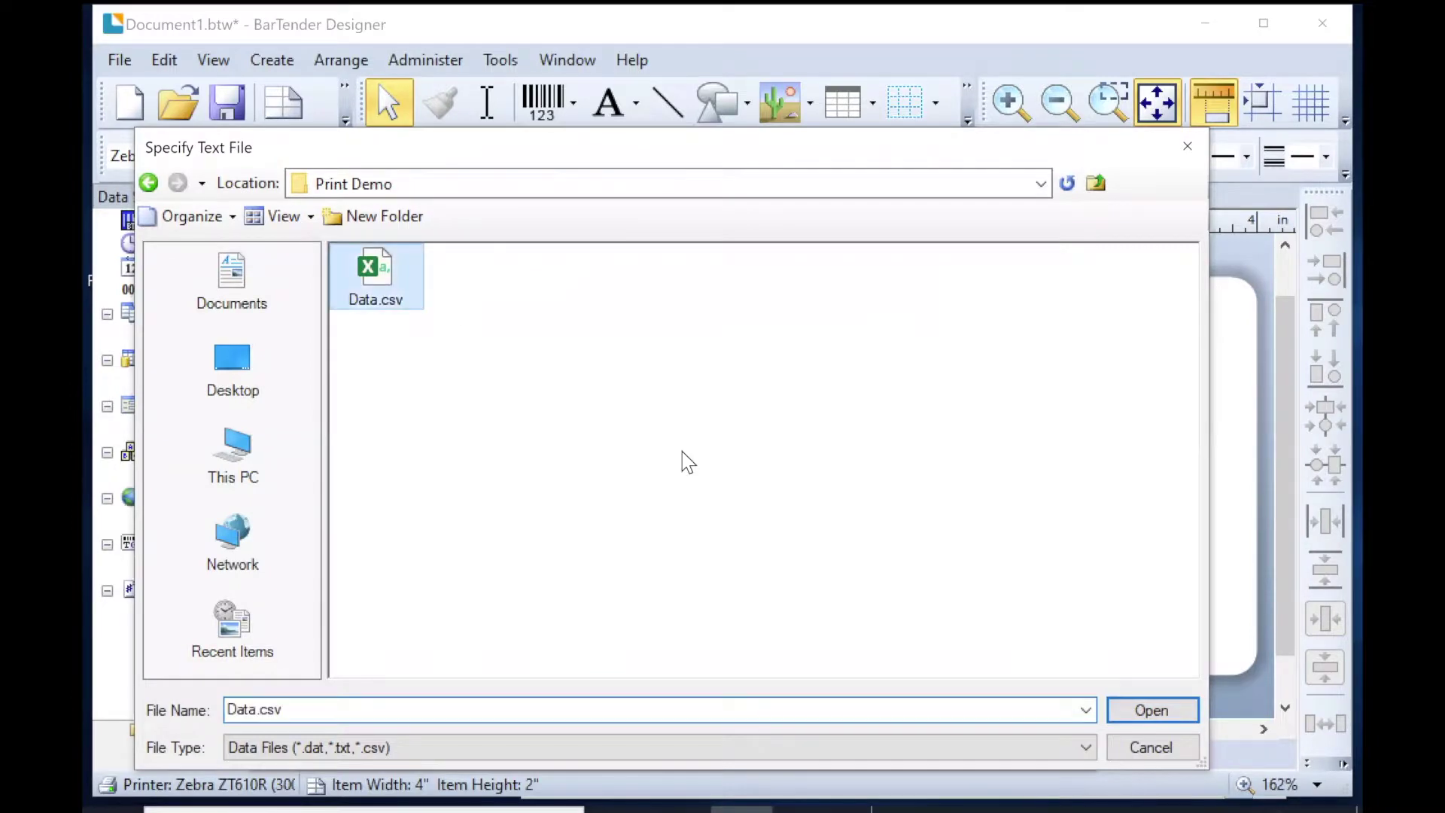
pyautogui.click(1151, 711)
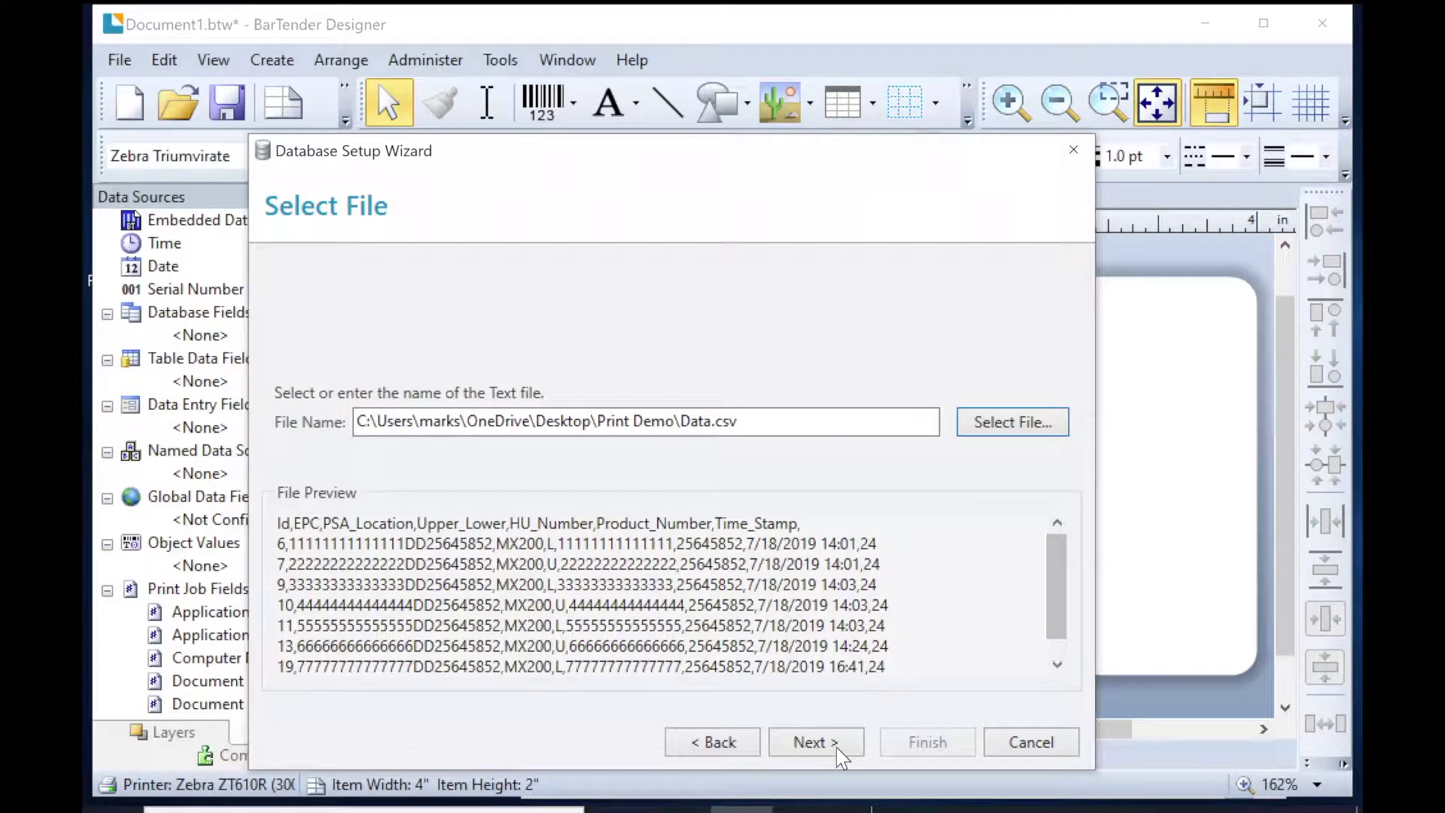
# Use the first row as field names and complete the Data.csv connection.
pyautogui.click(837, 750)
pyautogui.click(836, 749)
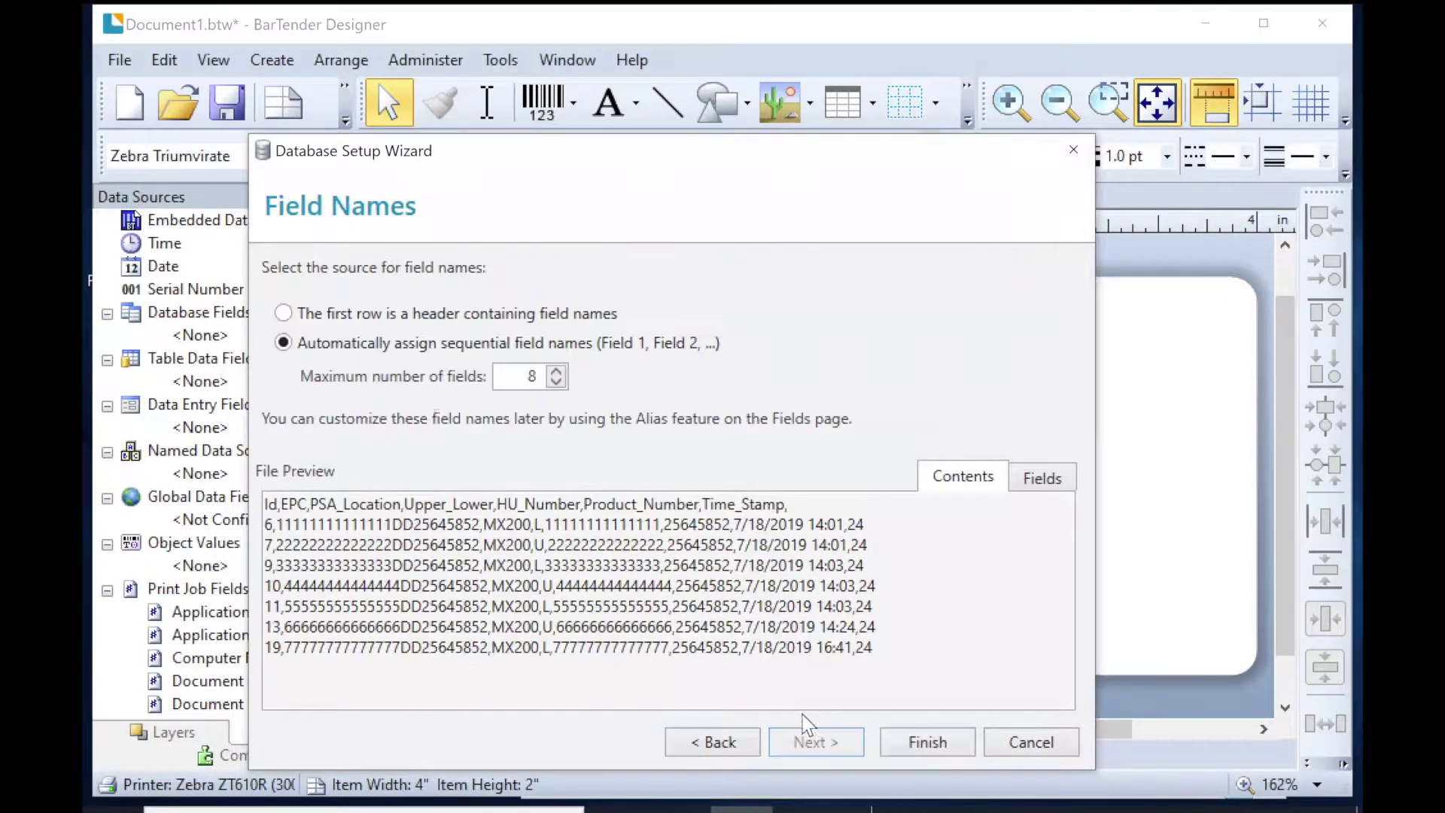
pyautogui.click(334, 316)
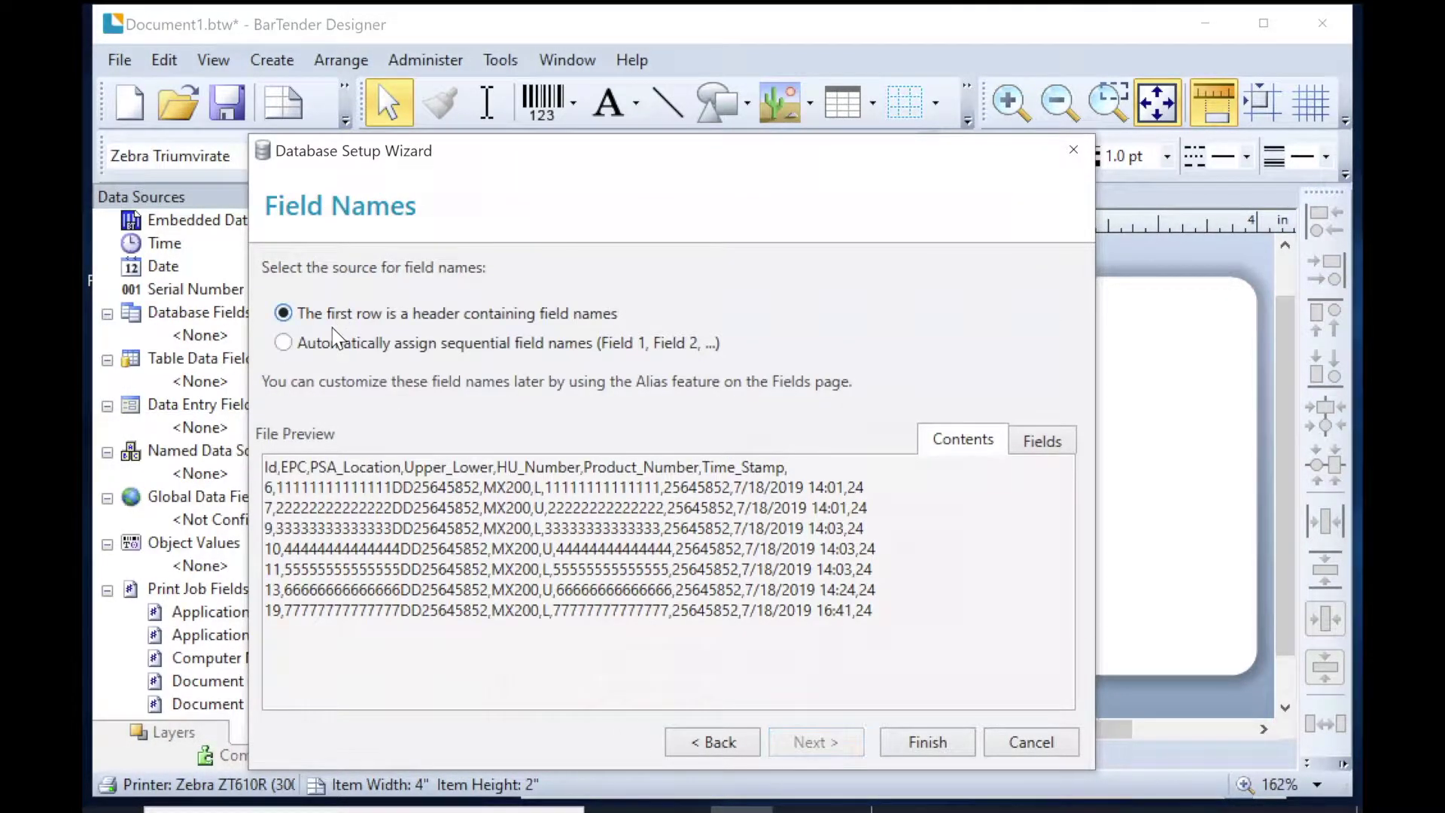
pyautogui.click(928, 743)
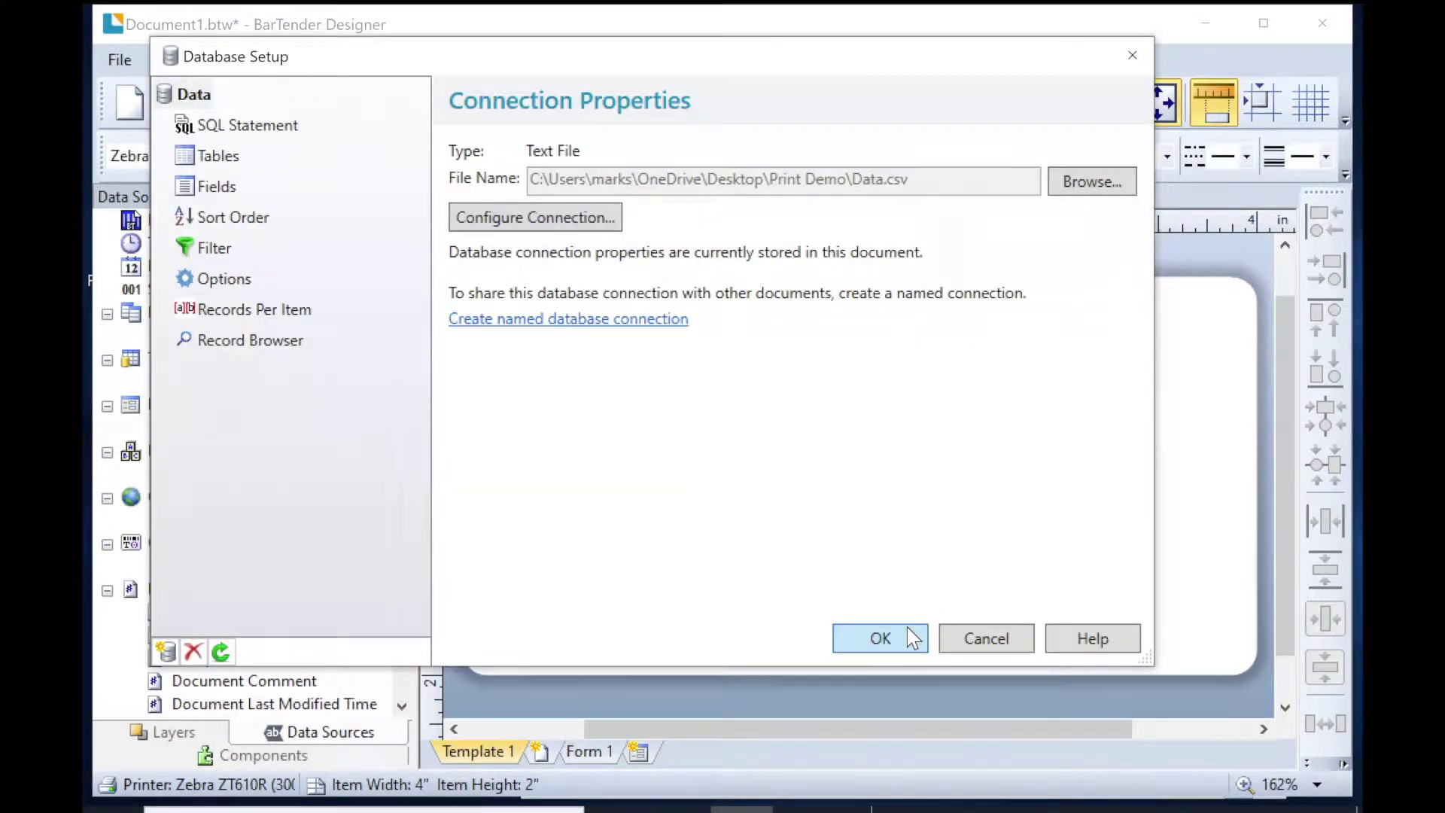
pyautogui.click(880, 637)
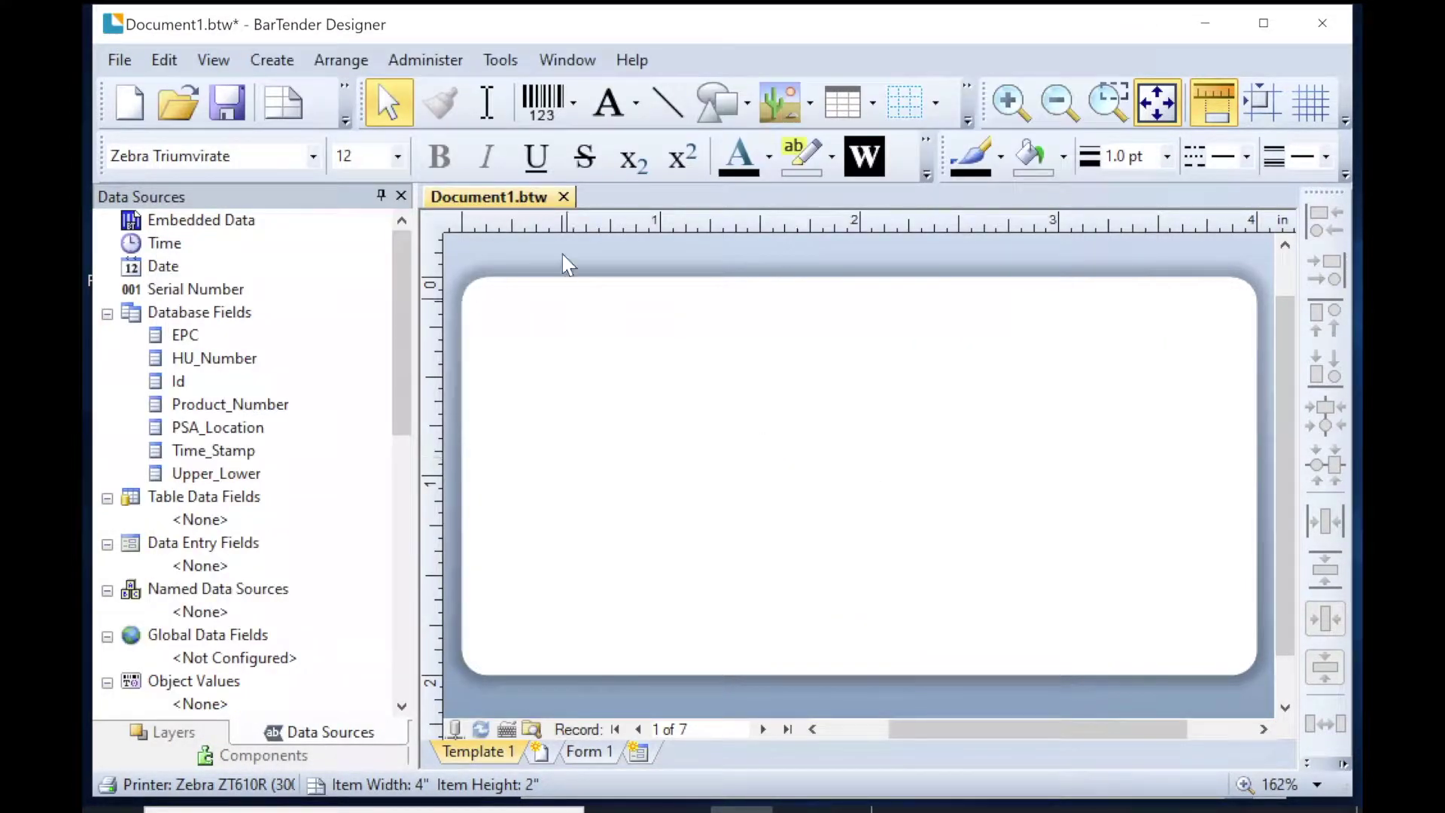
# Add a Code 128 barcode and move it toward the label's lower middle.
pyautogui.click(573, 104)
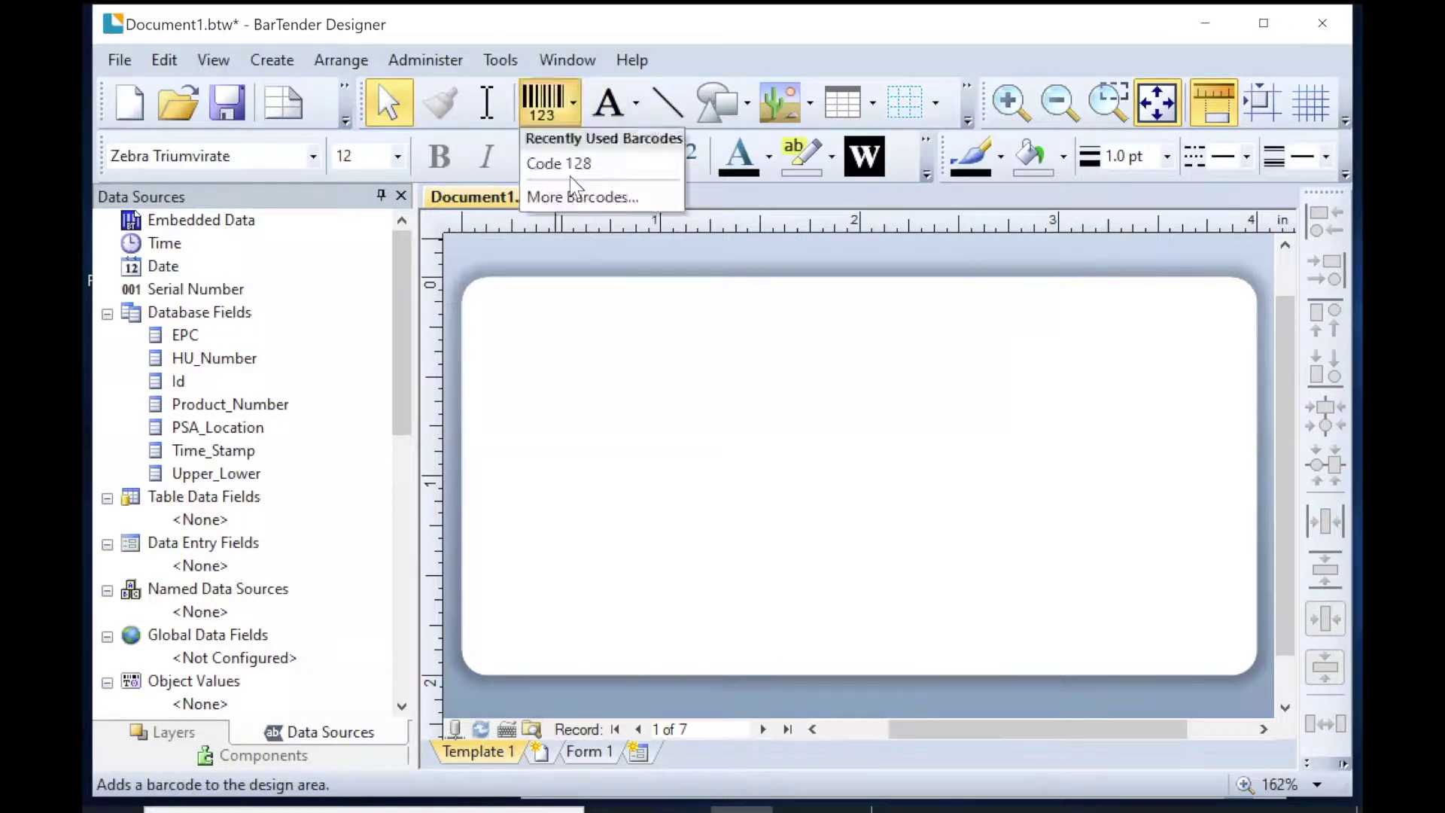
pyautogui.click(563, 164)
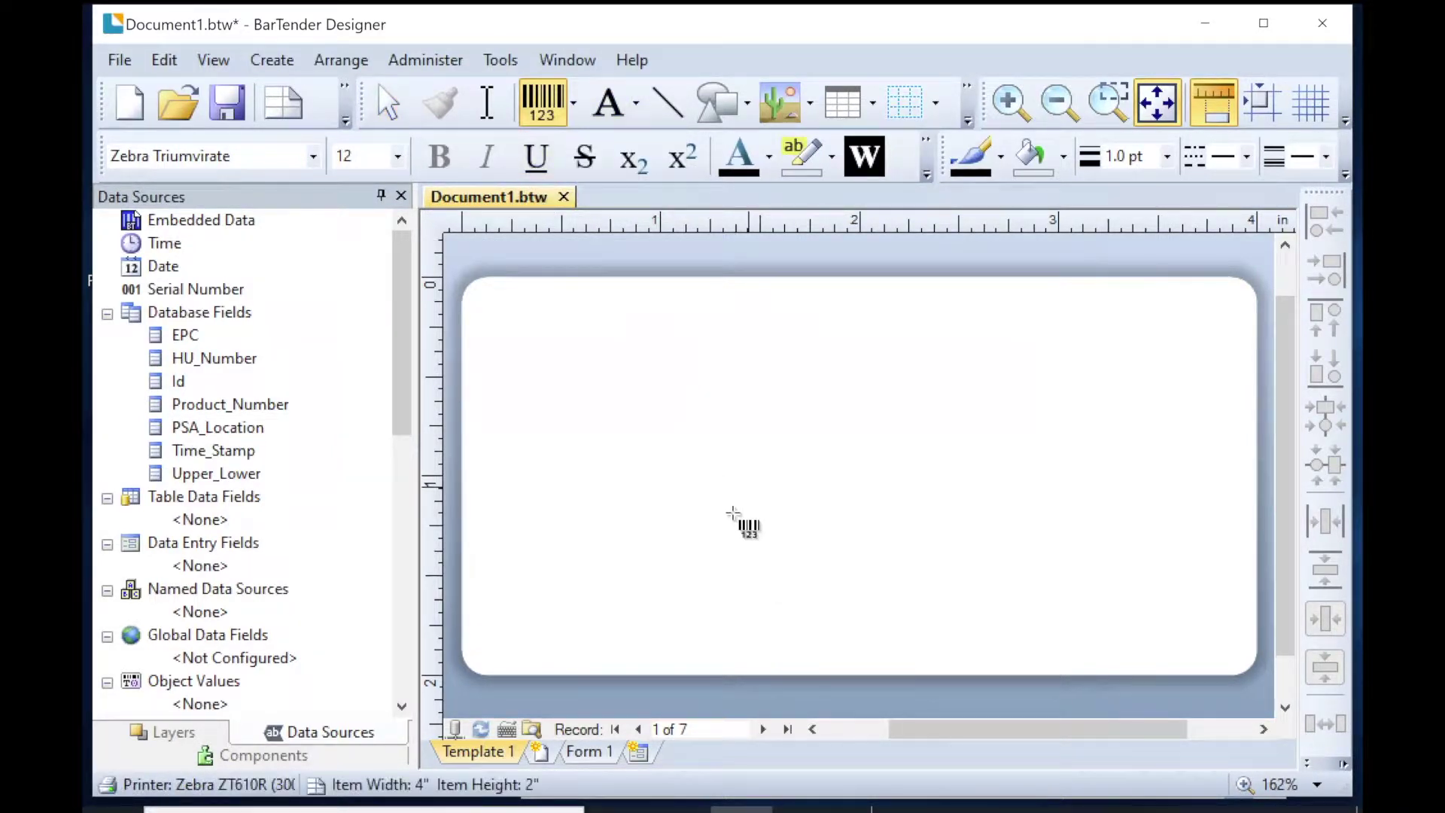
pyautogui.click(775, 503)
pyautogui.moveTo(786, 523); pyautogui.dragTo(911, 573)
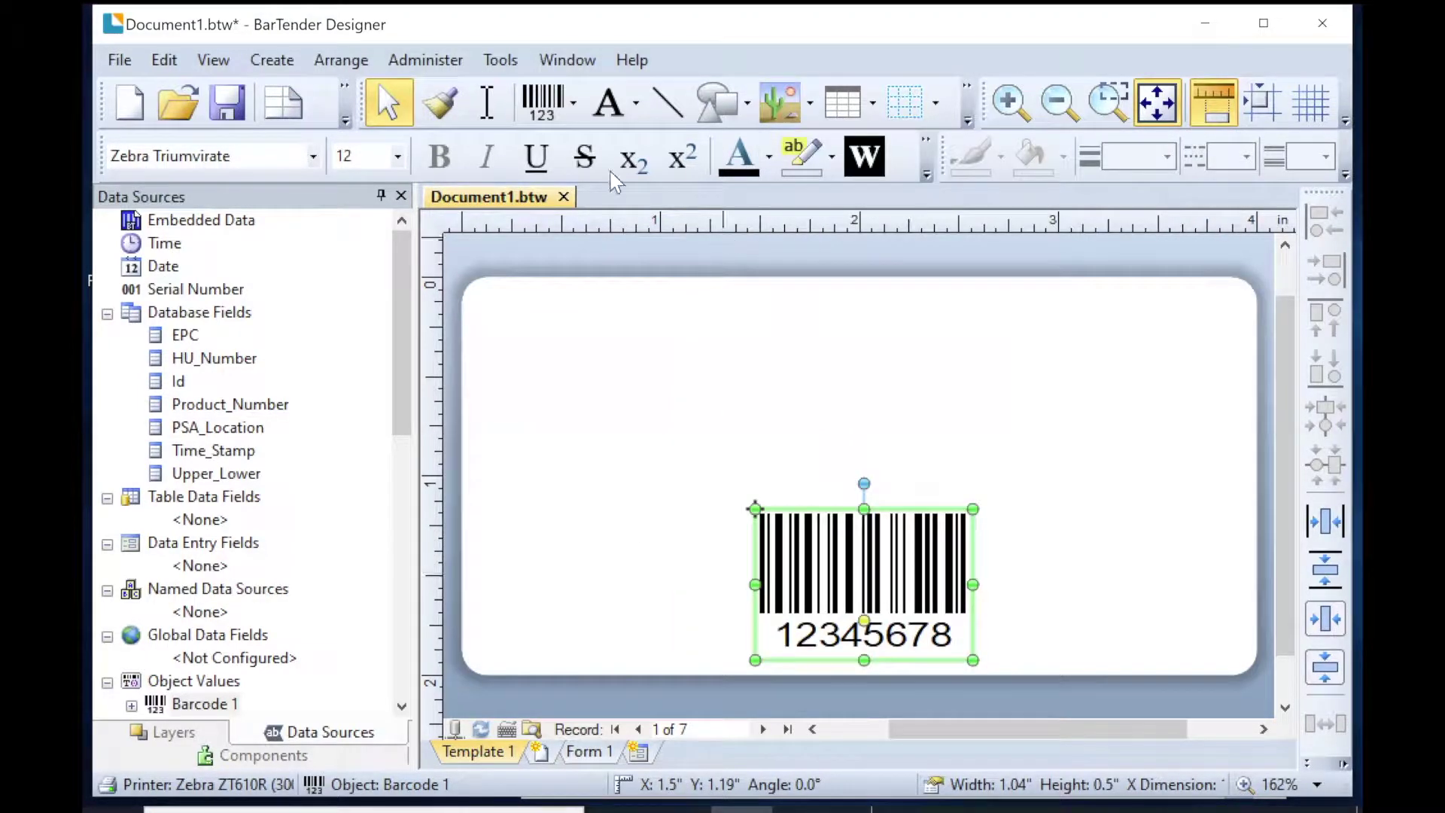
# Add two Normal Sample Text objects and stack them in the upper left.
pyautogui.click(607, 108)
pyautogui.click(618, 164)
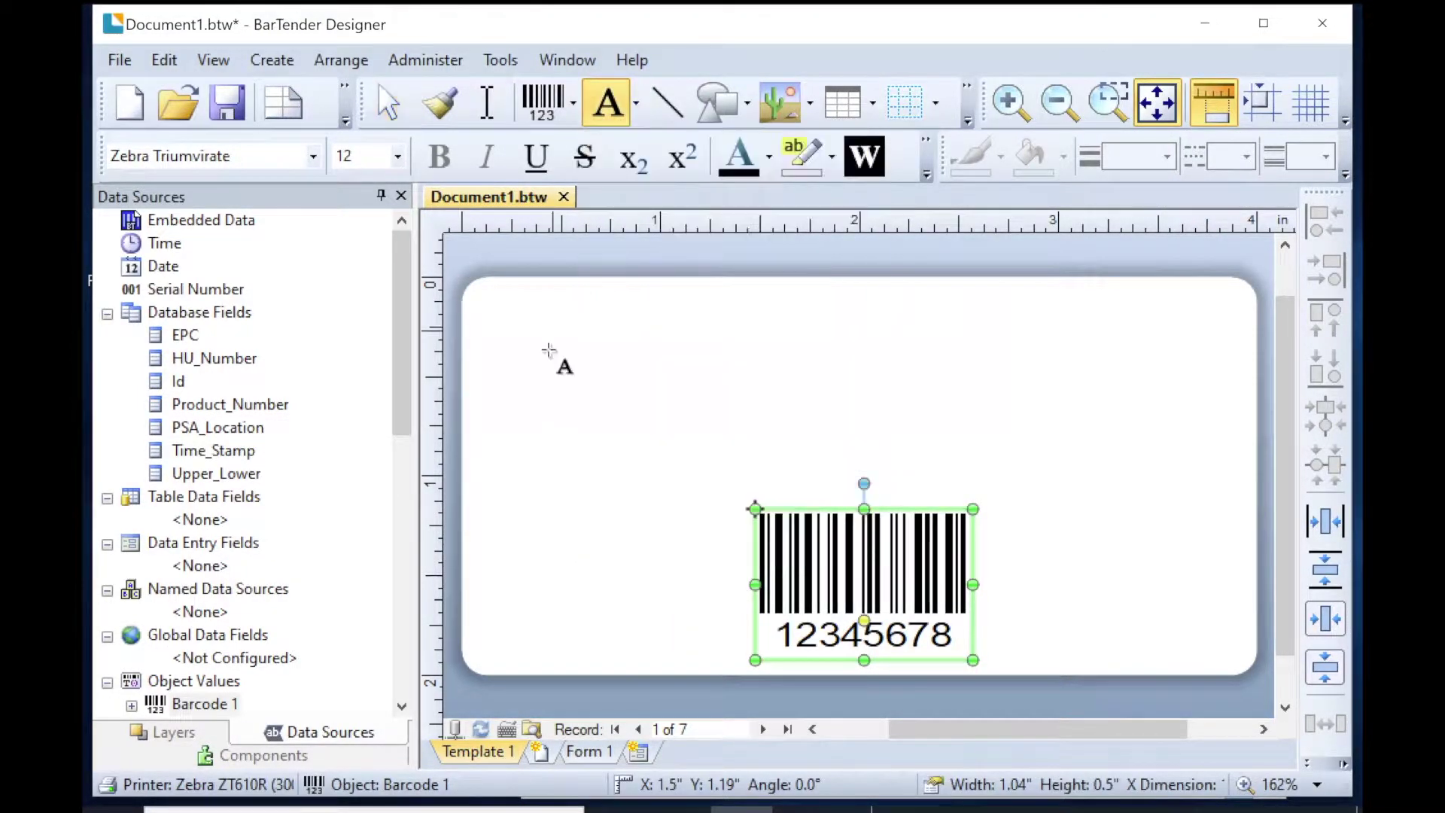
pyautogui.click(542, 332)
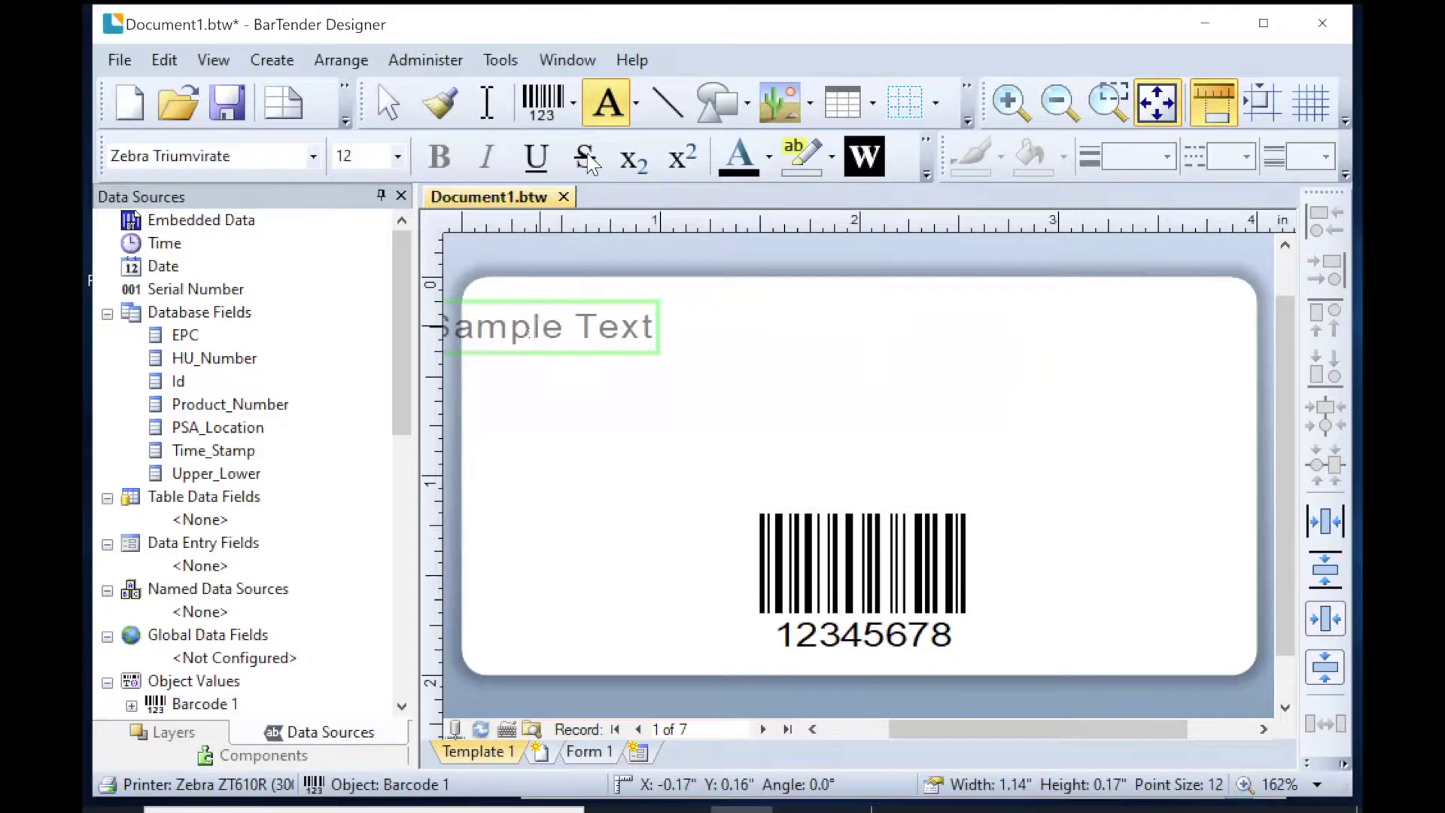
pyautogui.click(610, 110)
pyautogui.click(617, 164)
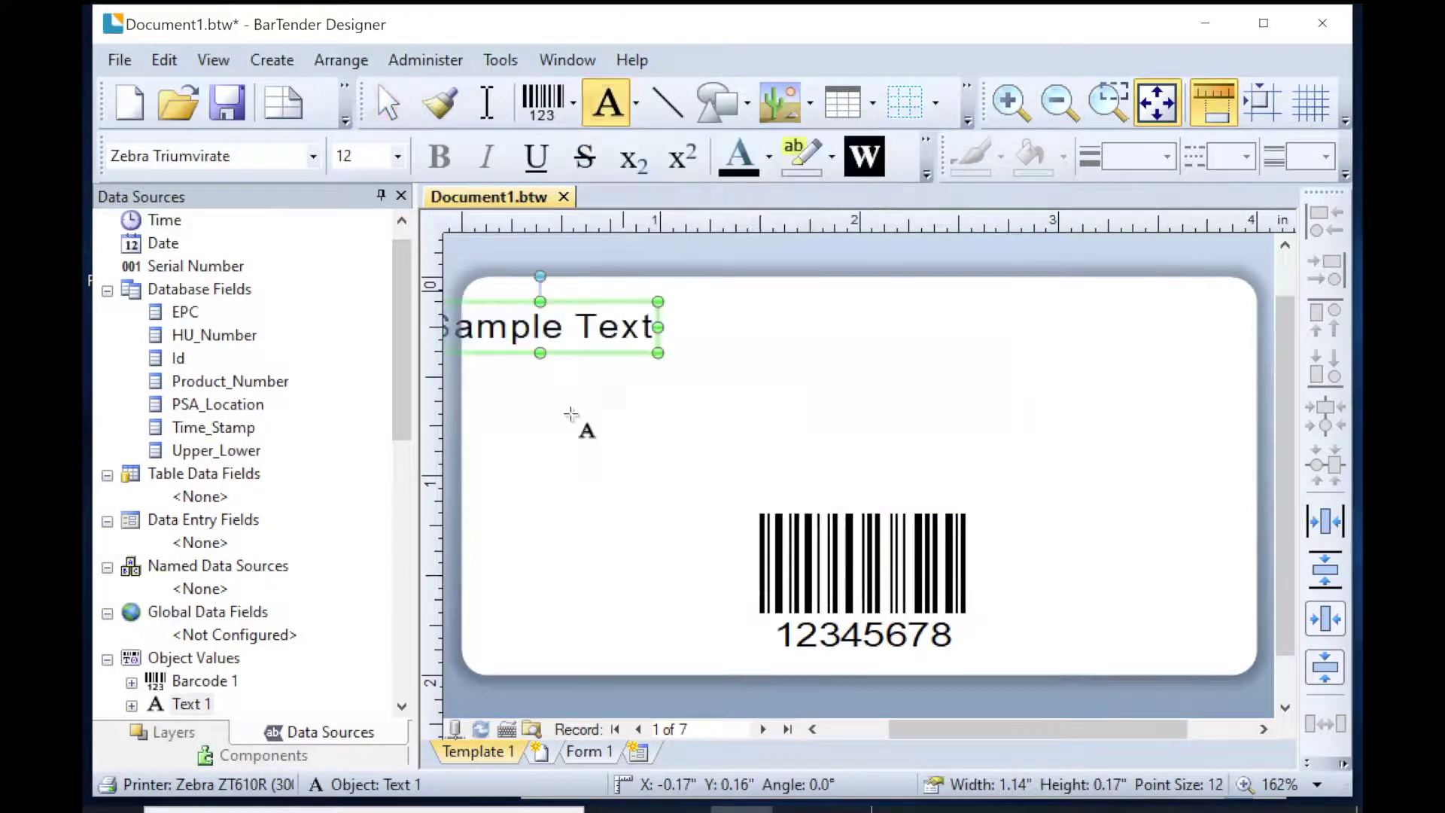
pyautogui.click(575, 394)
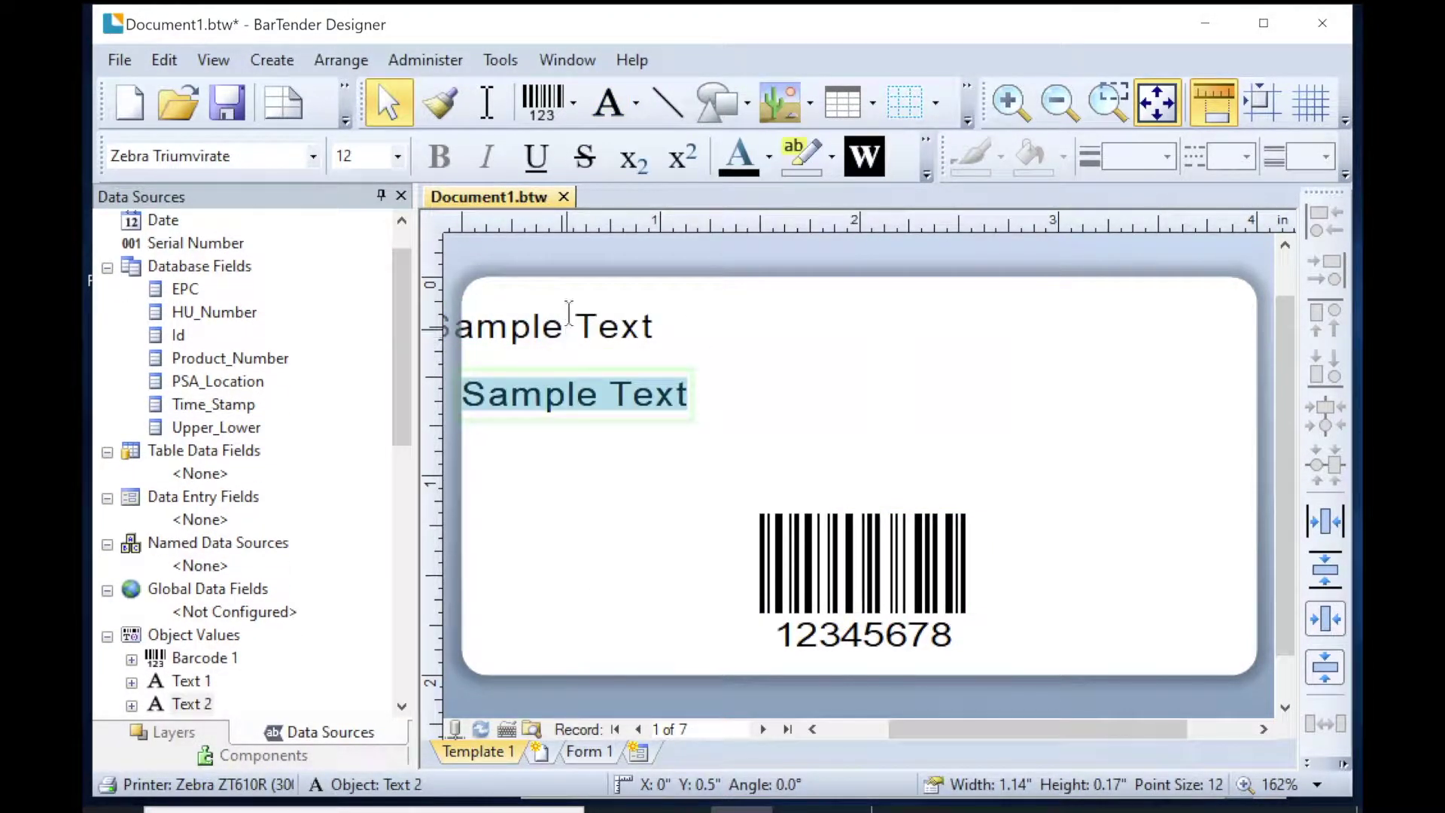
pyautogui.press('Escape')
pyautogui.moveTo(636, 342); pyautogui.dragTo(753, 389)
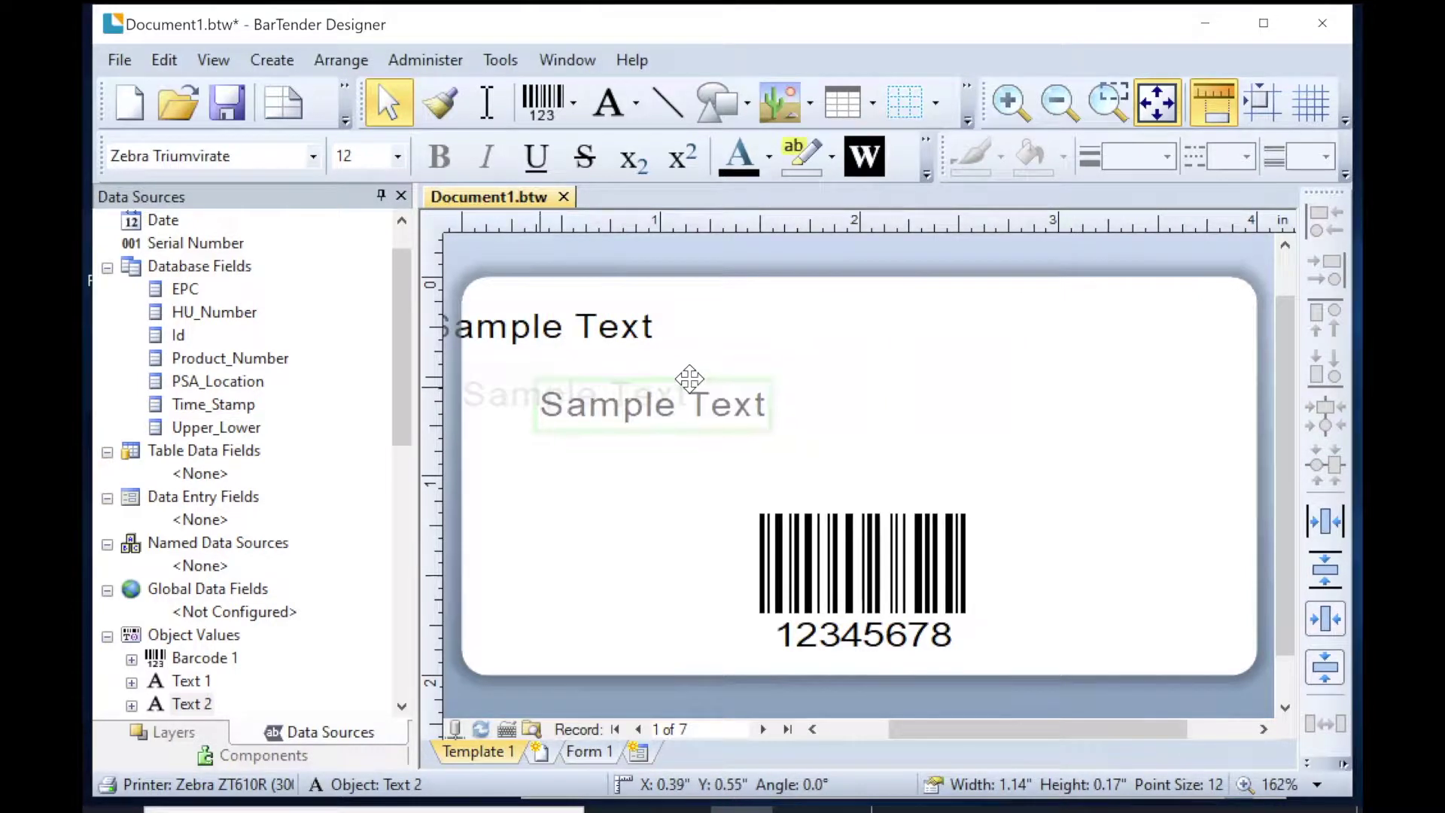
pyautogui.moveTo(655, 323); pyautogui.dragTo(760, 354)
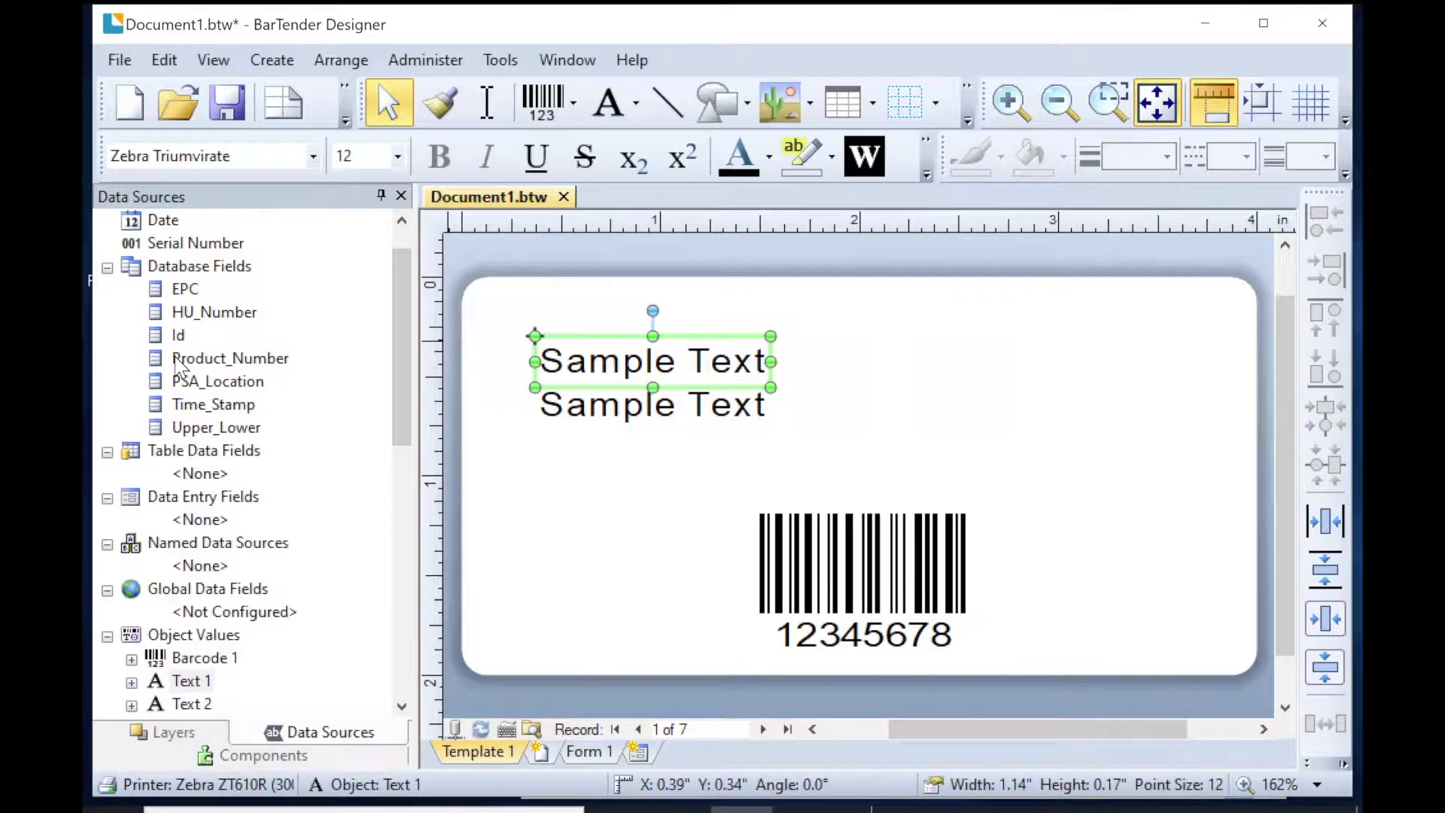
# Link the barcode to EPC, fit it inside the label, and bind the first text to HU_Number.
pyautogui.moveTo(193, 292); pyautogui.dragTo(805, 565)
pyautogui.moveTo(907, 578); pyautogui.dragTo(725, 571)
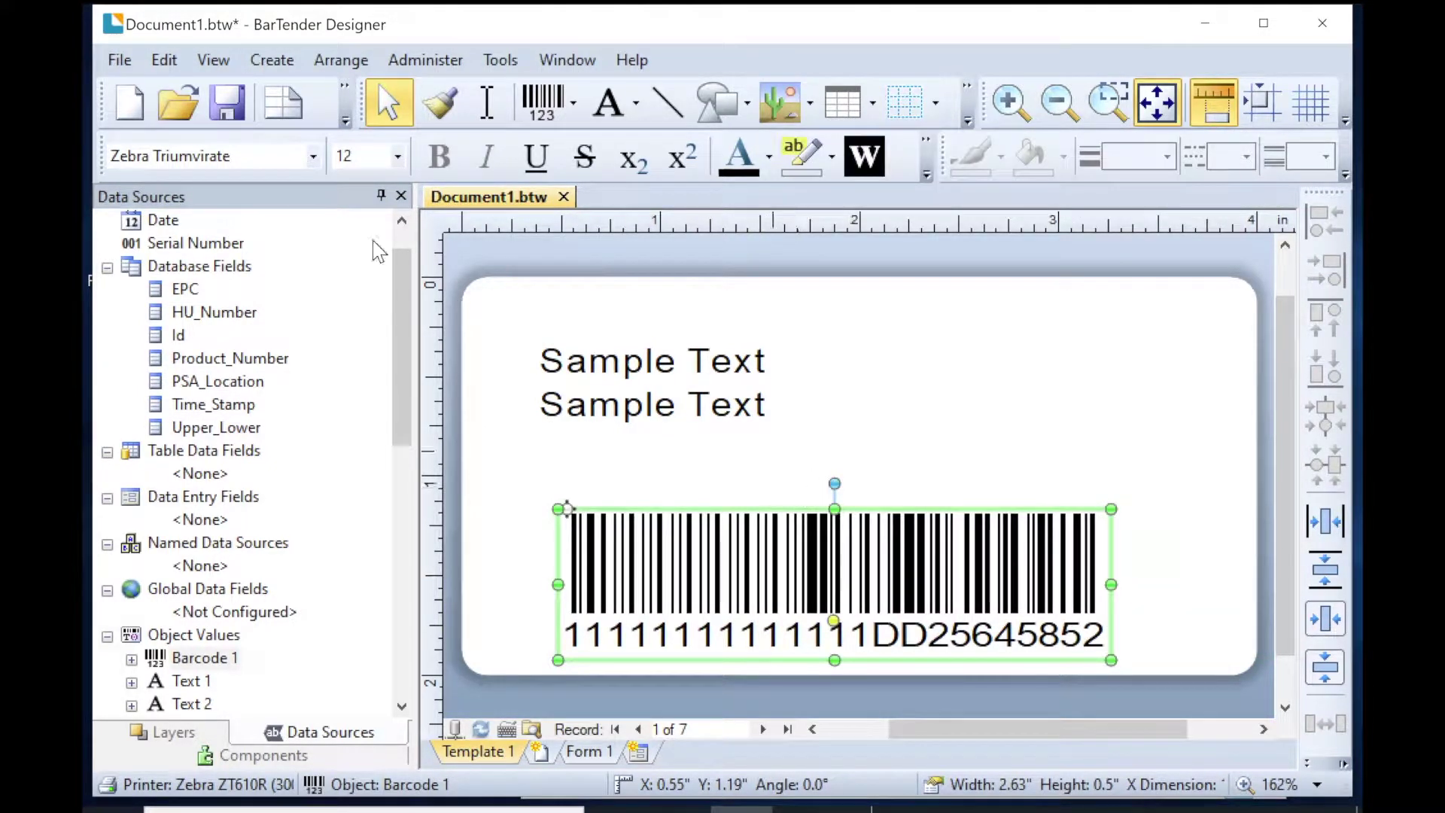
pyautogui.moveTo(203, 315); pyautogui.dragTo(619, 362)
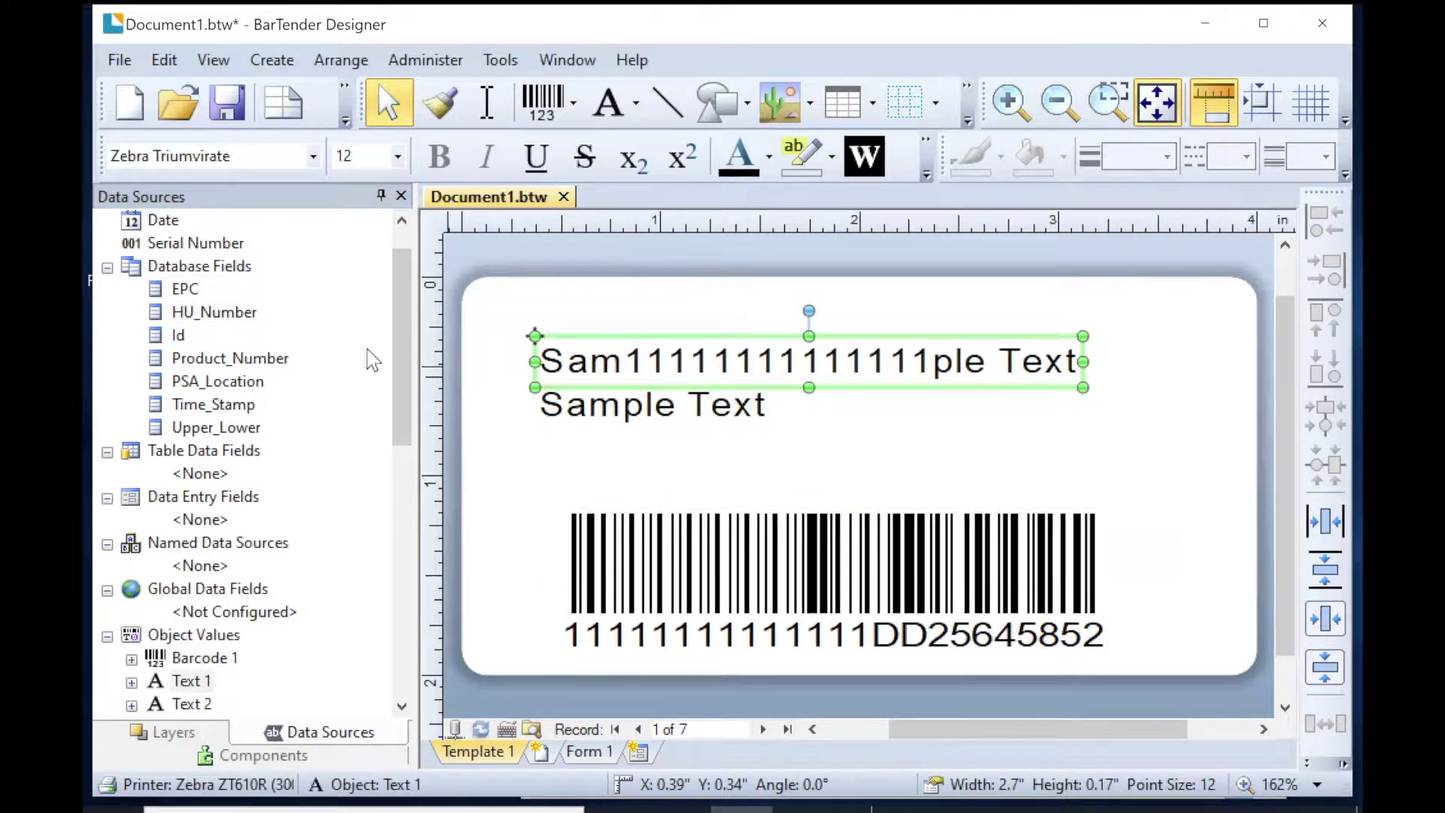
pyautogui.hotkey('ctrl', 'z')
pyautogui.moveTo(215, 311); pyautogui.dragTo(775, 362)
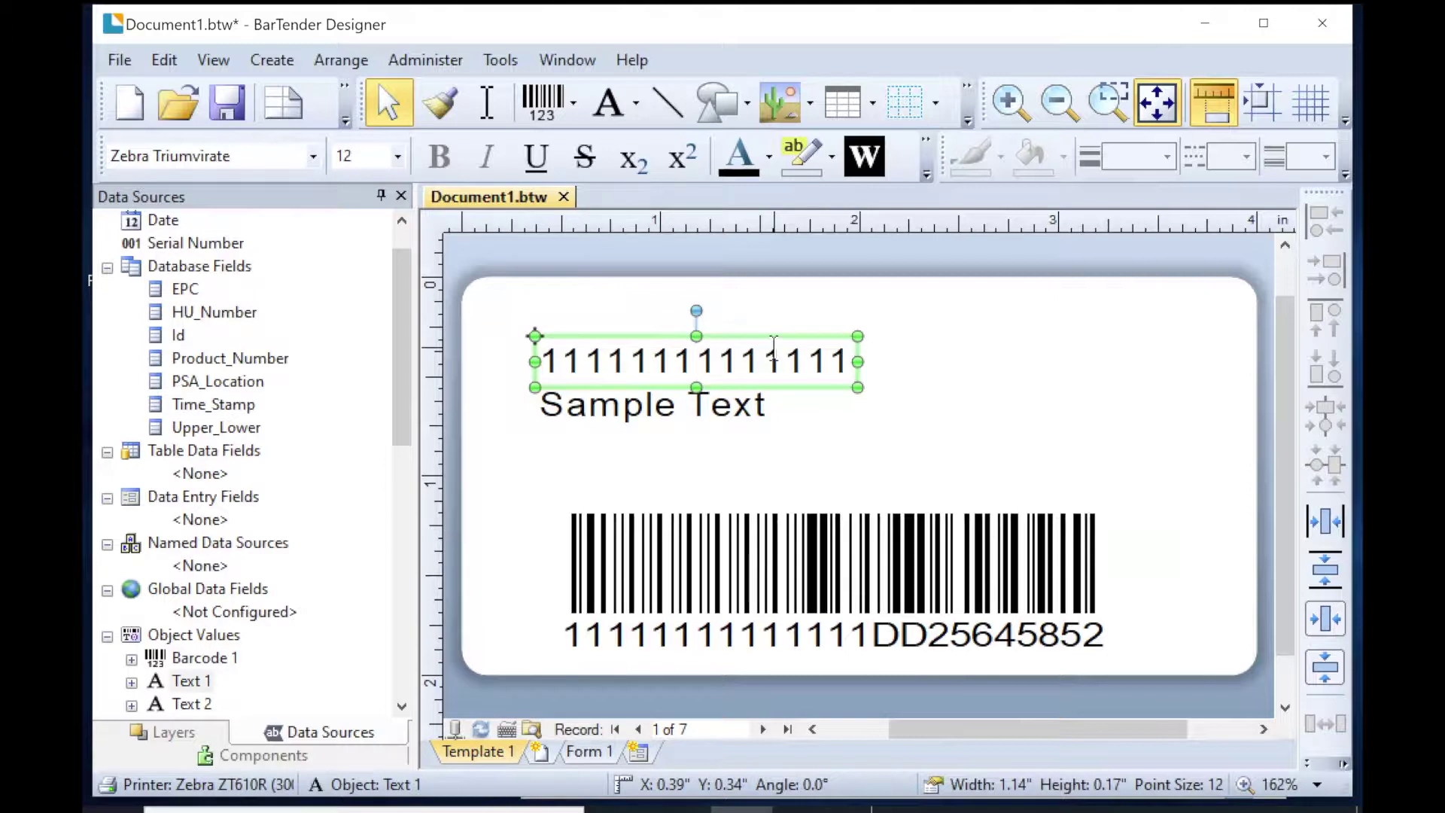
# Add Product_Number data to the second text and open its Text Properties.
pyautogui.click(199, 362)
pyautogui.moveTo(250, 374); pyautogui.dragTo(764, 413)
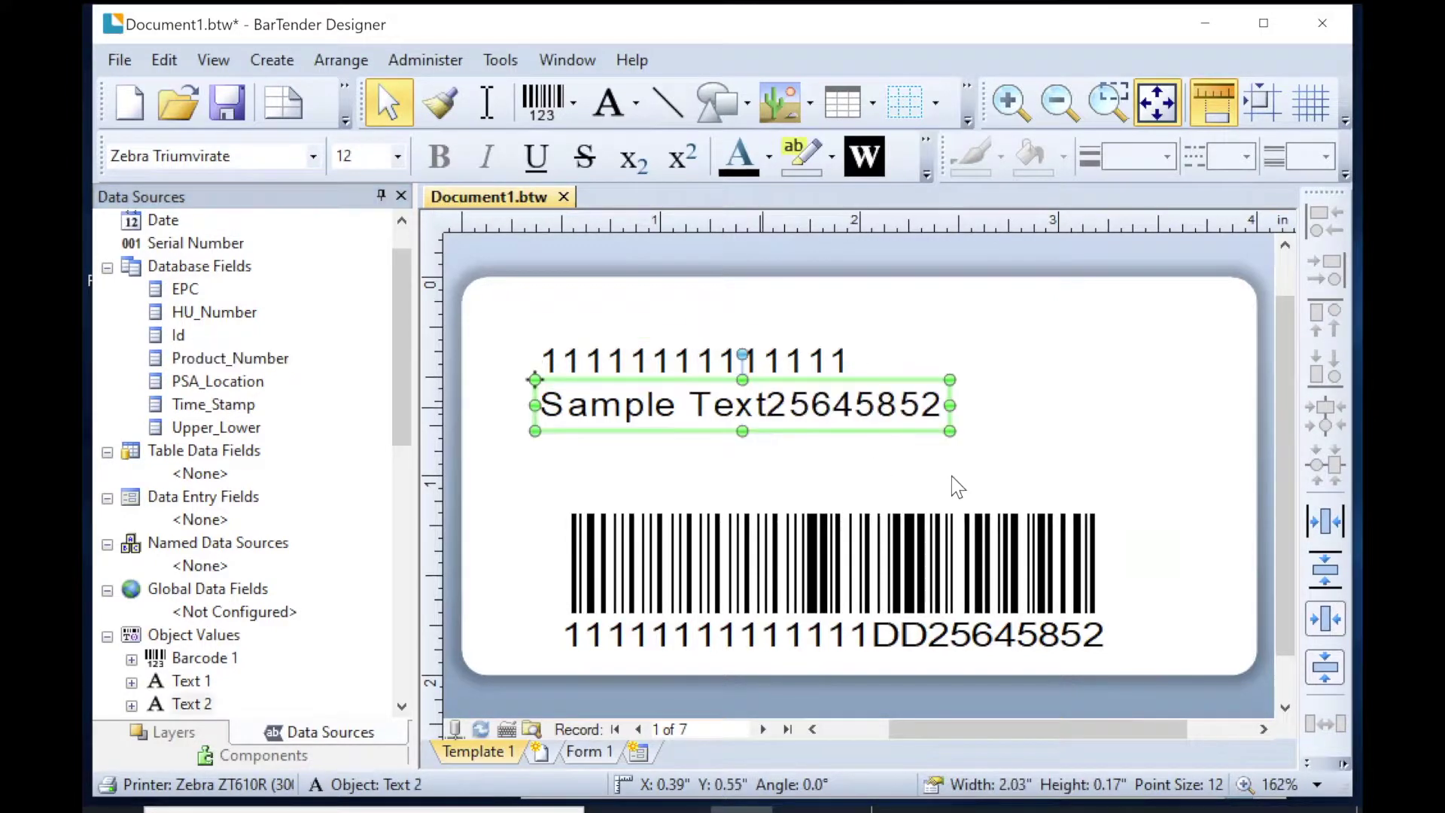
pyautogui.click(766, 386)
pyautogui.doubleClick(687, 416)
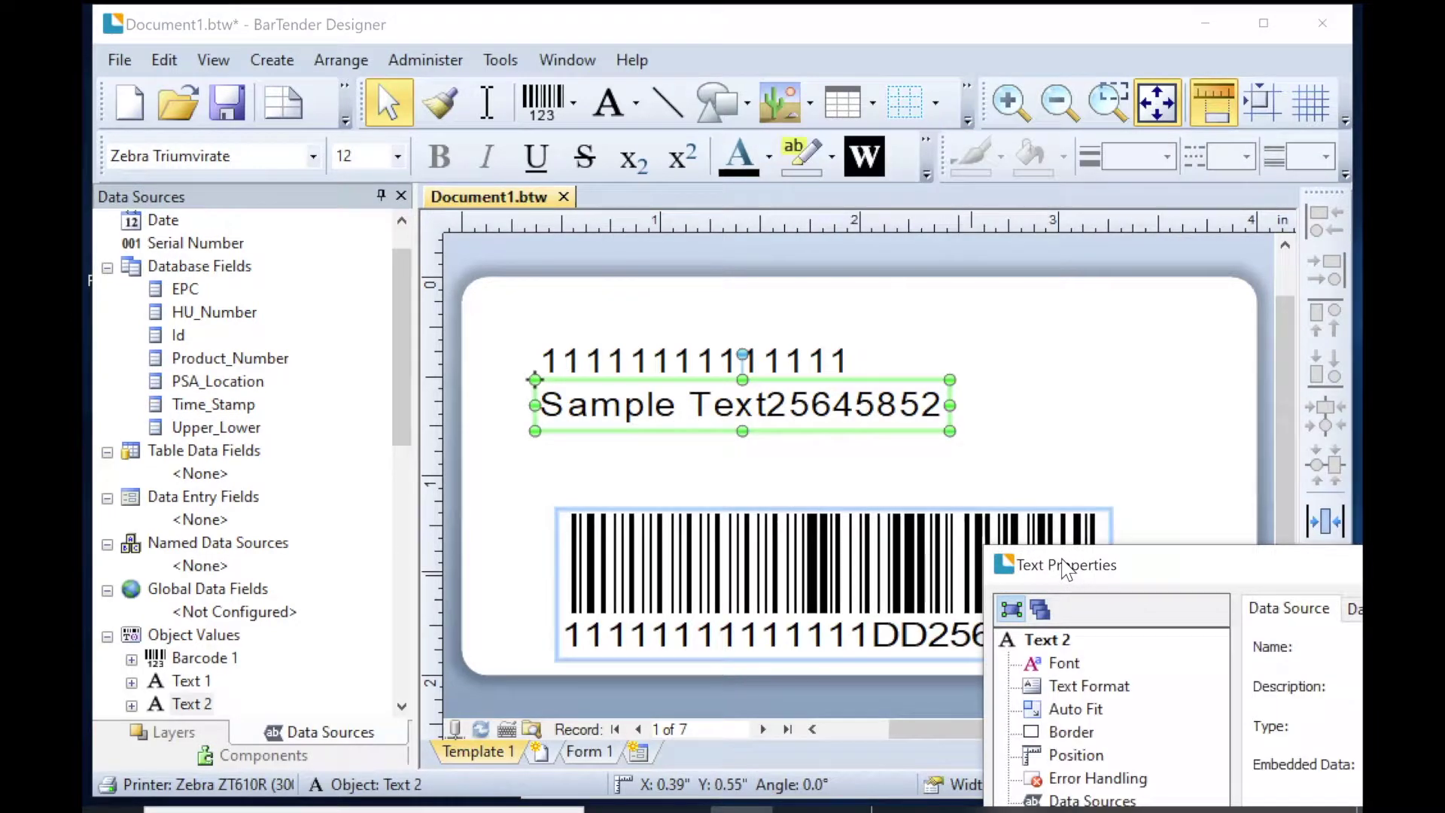
# Delete the embedded 'Sample Text' data so the second text shows only 25645852.
pyautogui.moveTo(1065, 570); pyautogui.dragTo(527, 237)
pyautogui.moveTo(936, 444); pyautogui.dragTo(727, 425)
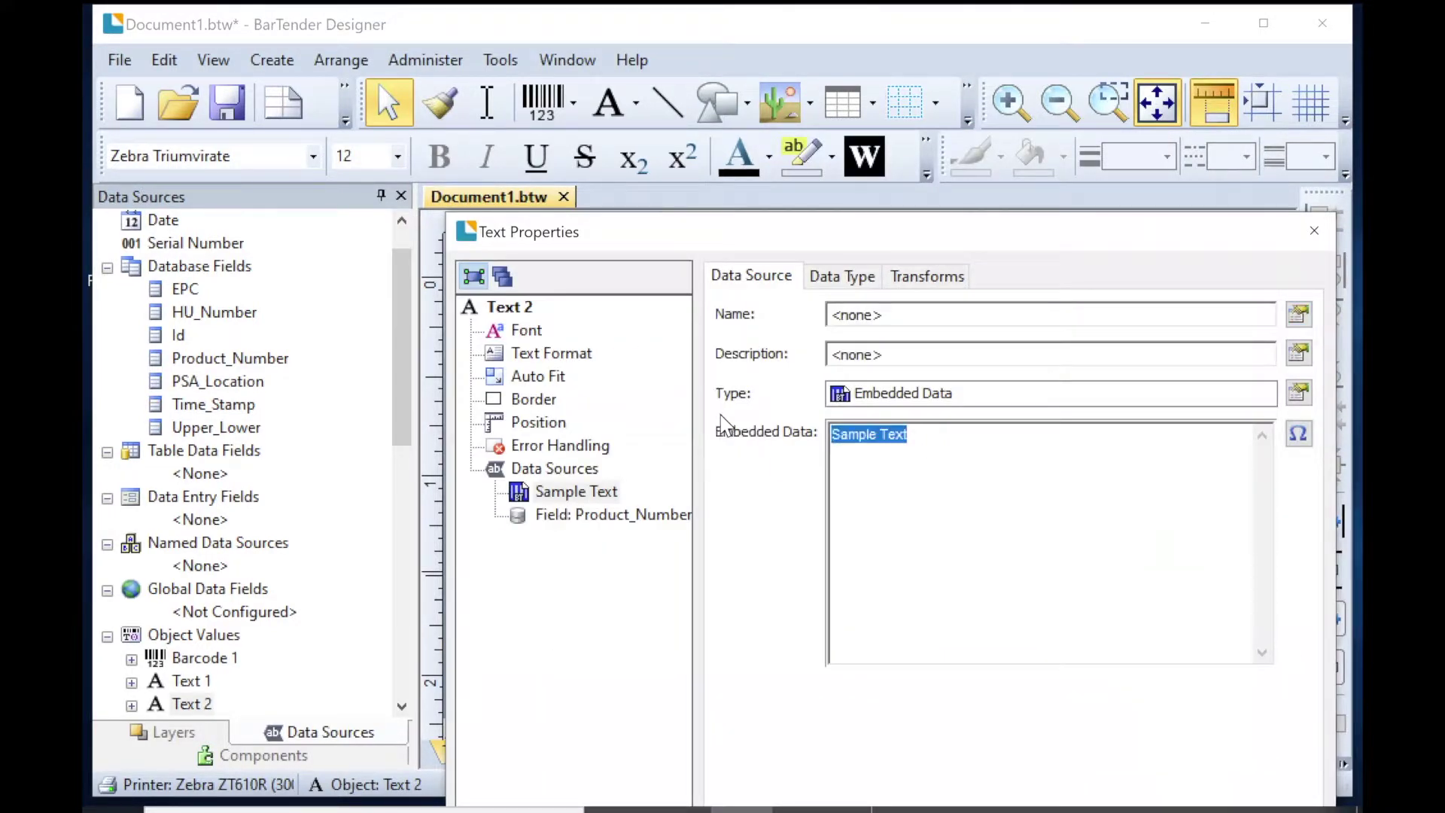
pyautogui.press('Delete')
pyautogui.click(1315, 230)
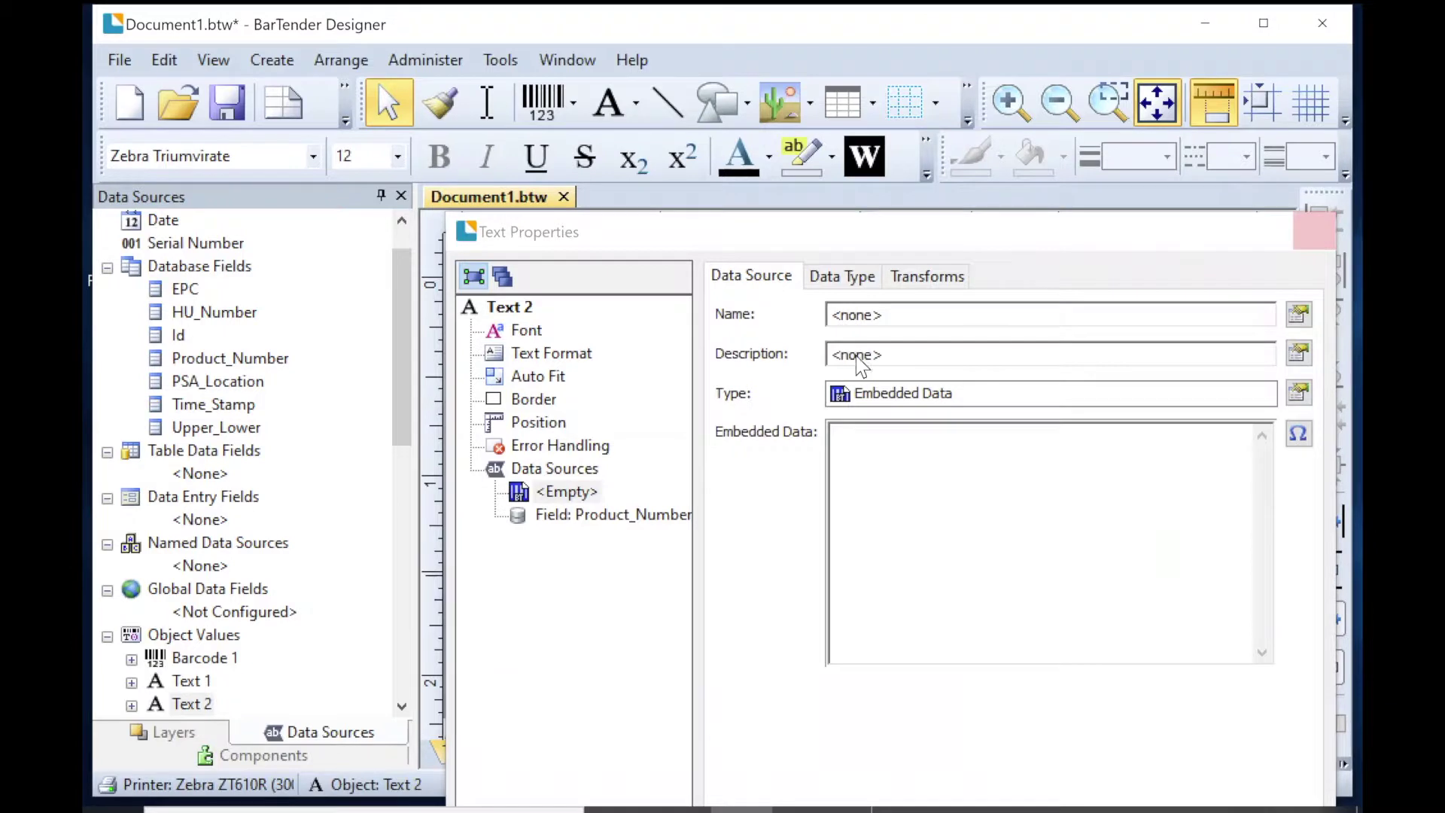
pyautogui.click(789, 375)
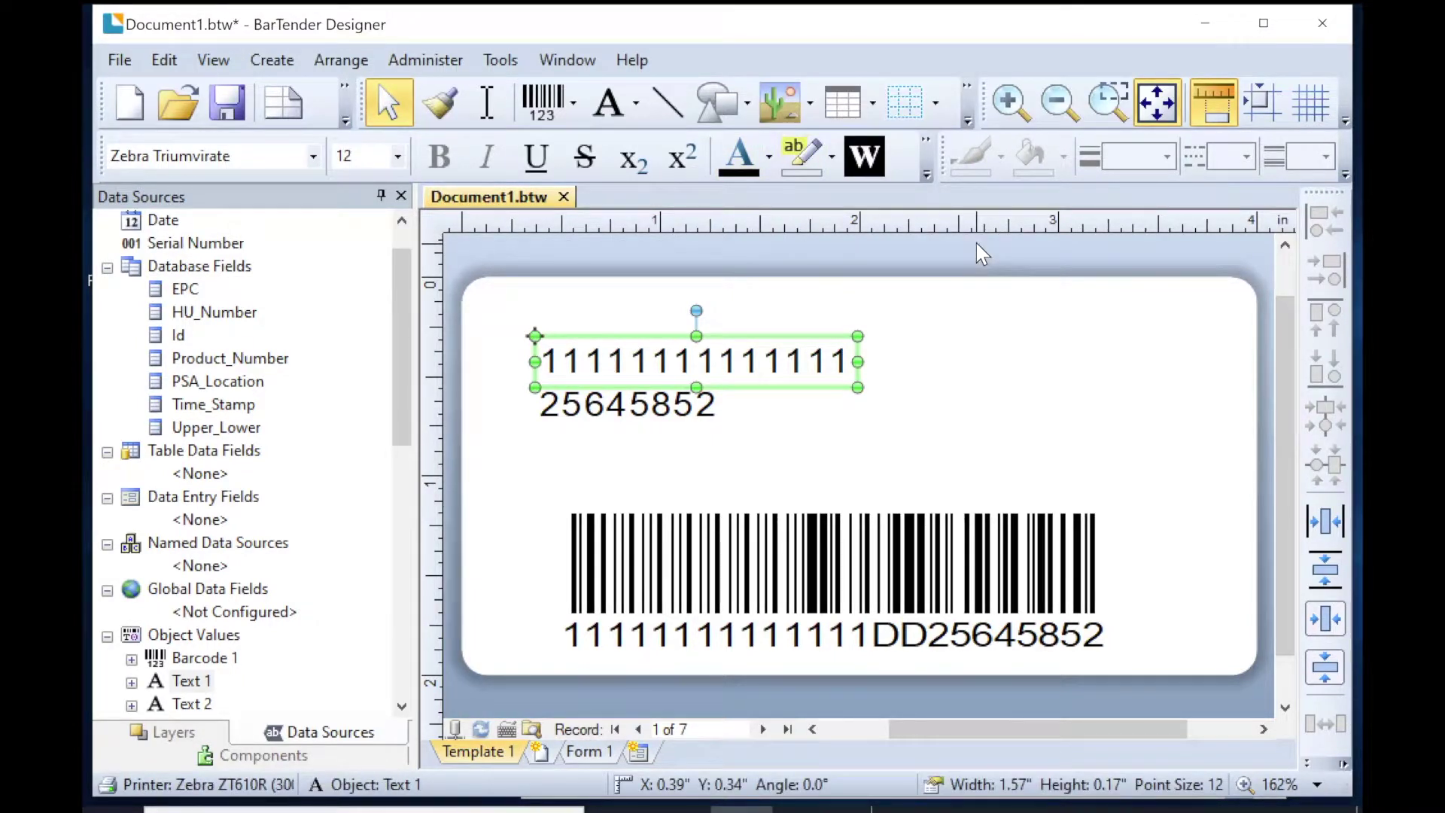
# Add an EPC Gen 2 RFID encoder and select its Hexadecimal Data source.
pyautogui.click(967, 121)
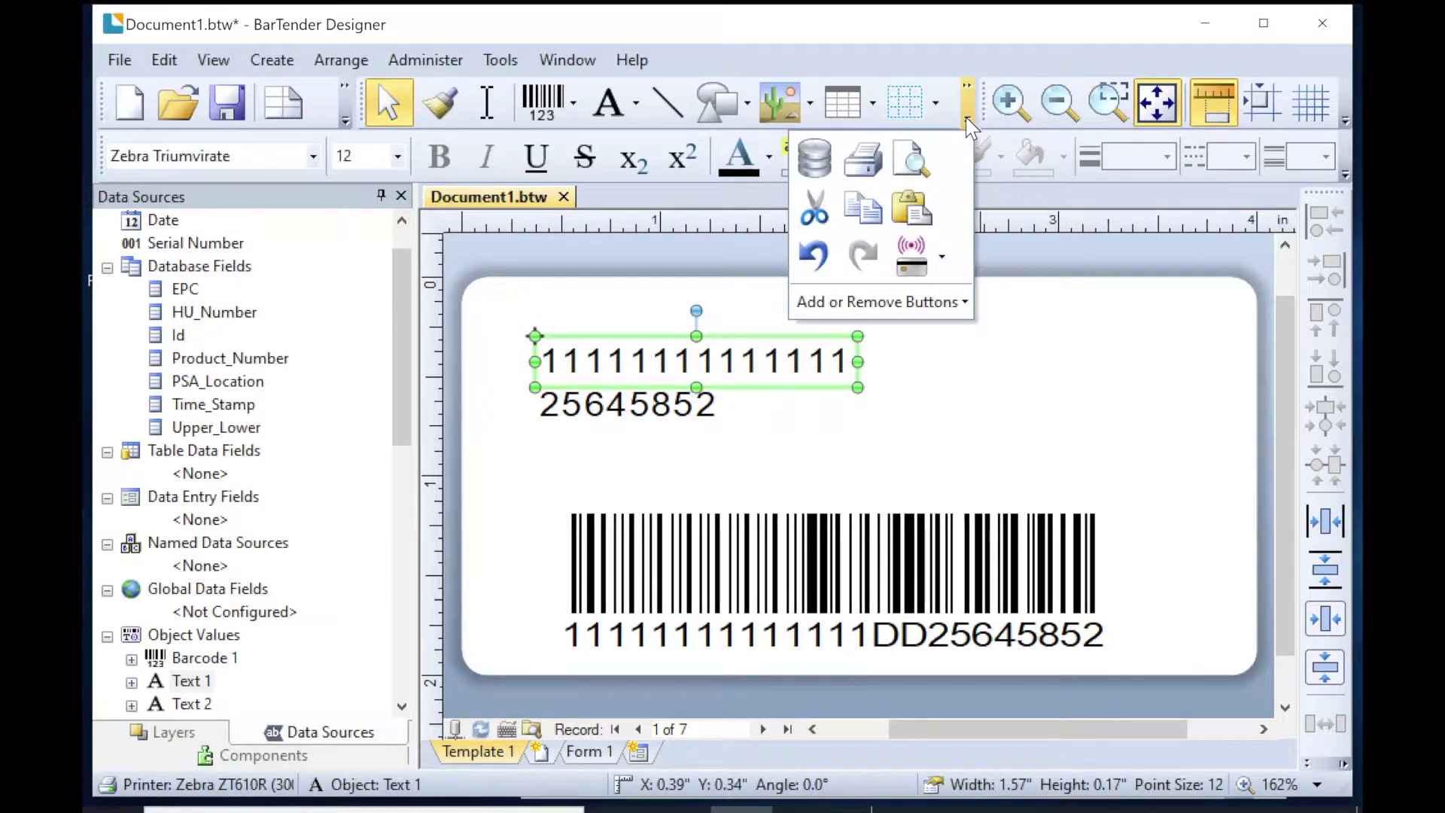
pyautogui.click(915, 254)
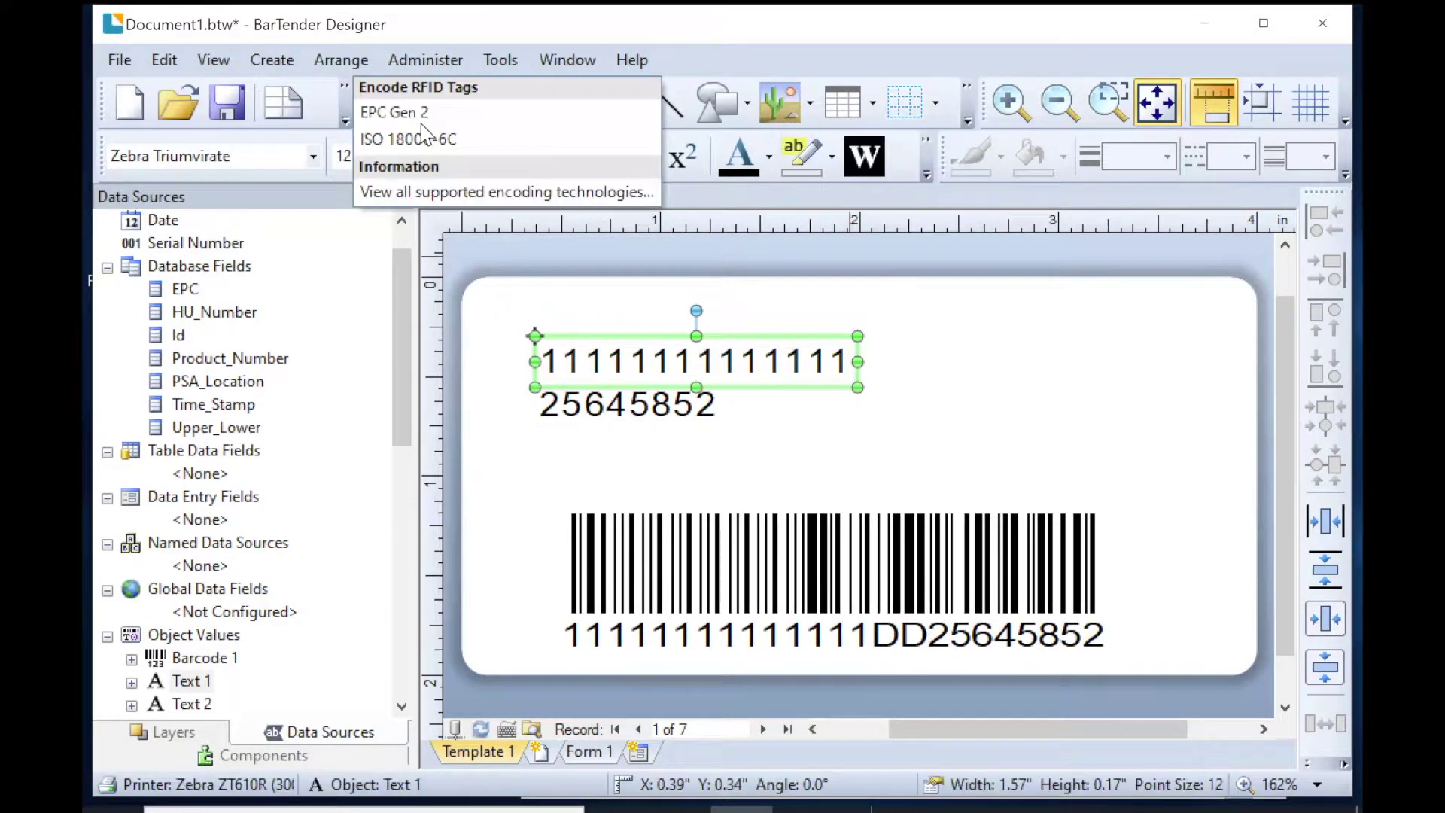
pyautogui.click(412, 113)
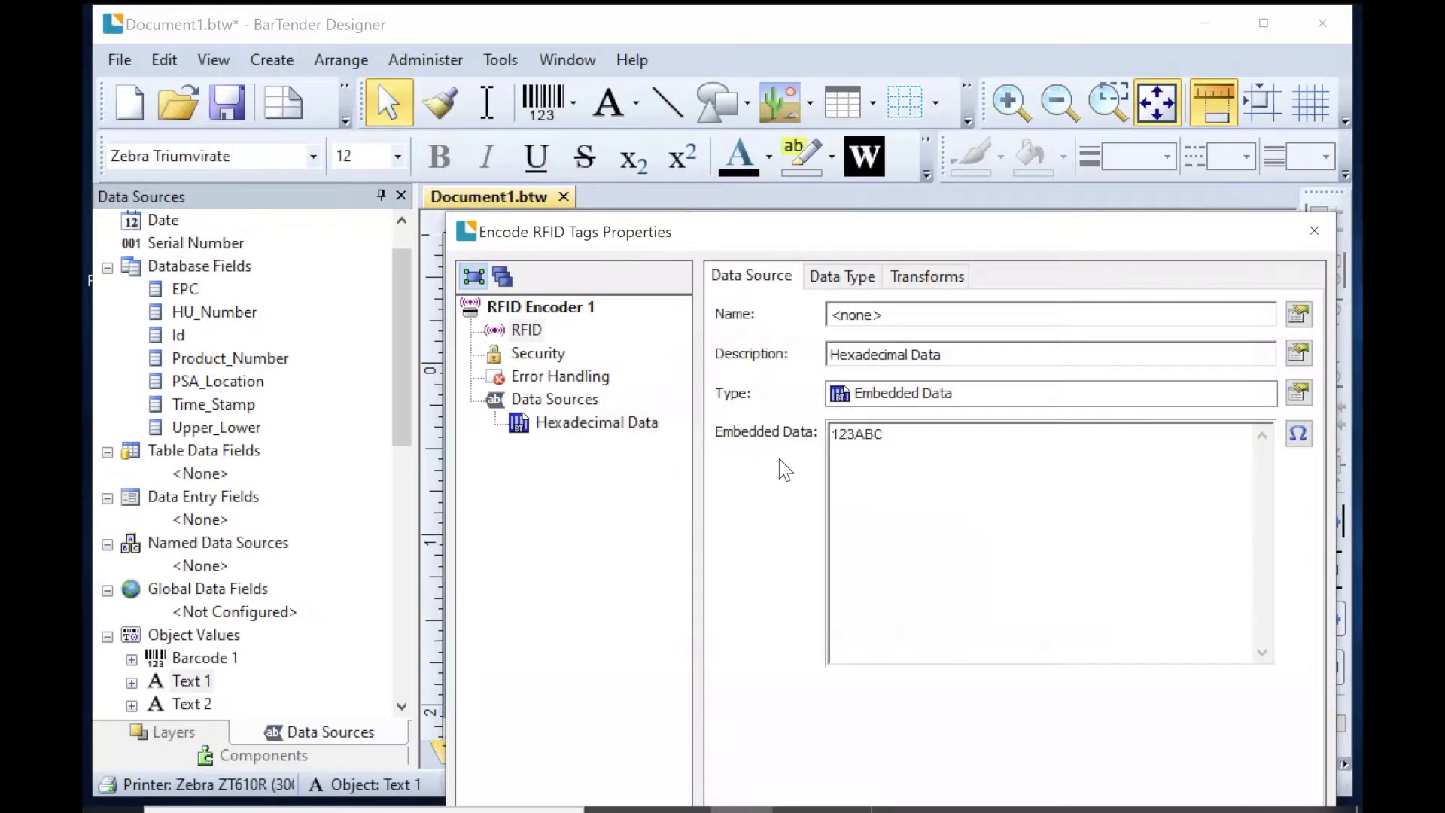
pyautogui.click(555, 423)
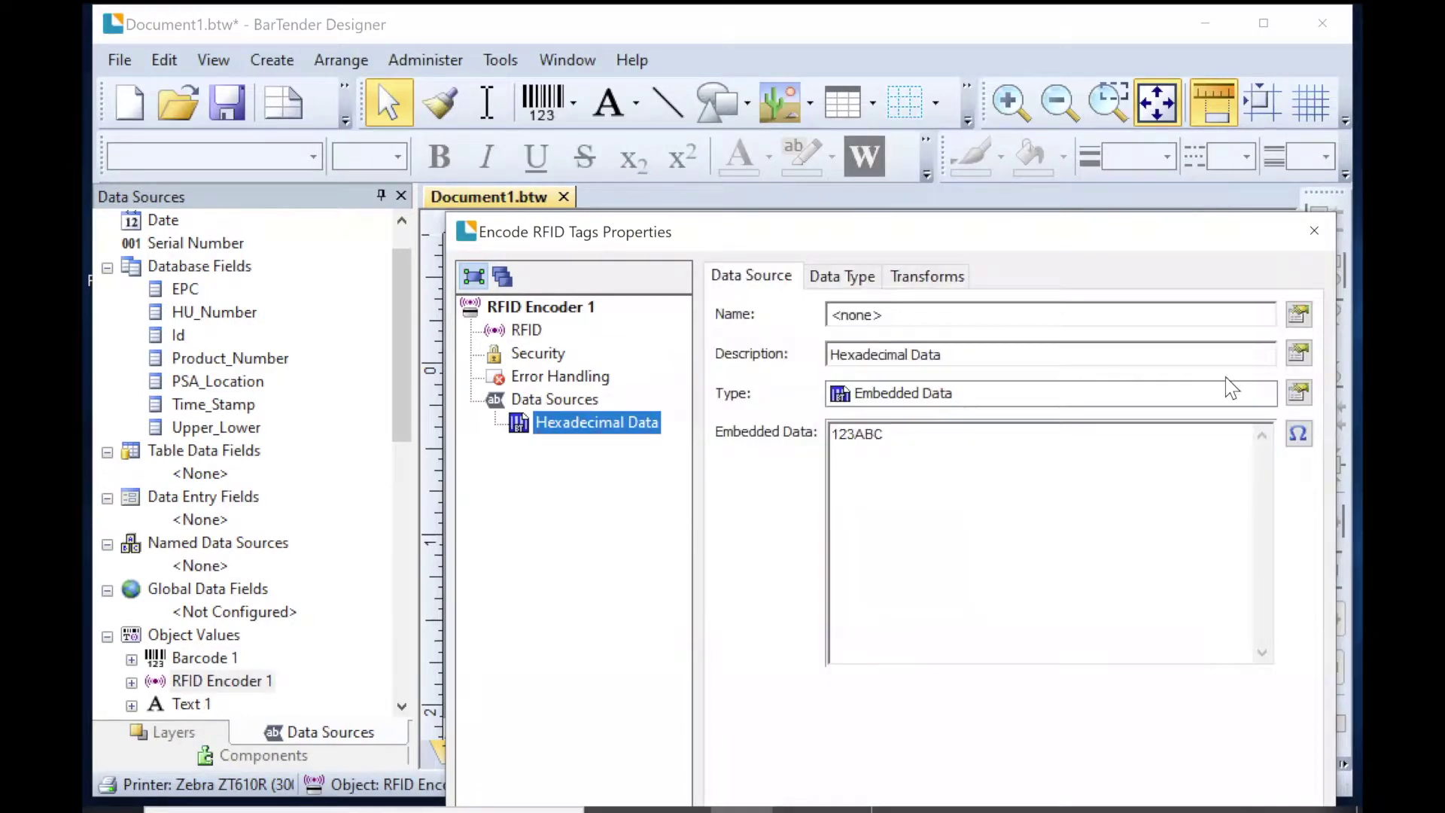
# Switch the encoder's data source type to Database Field using the EPC field.
pyautogui.click(1289, 397)
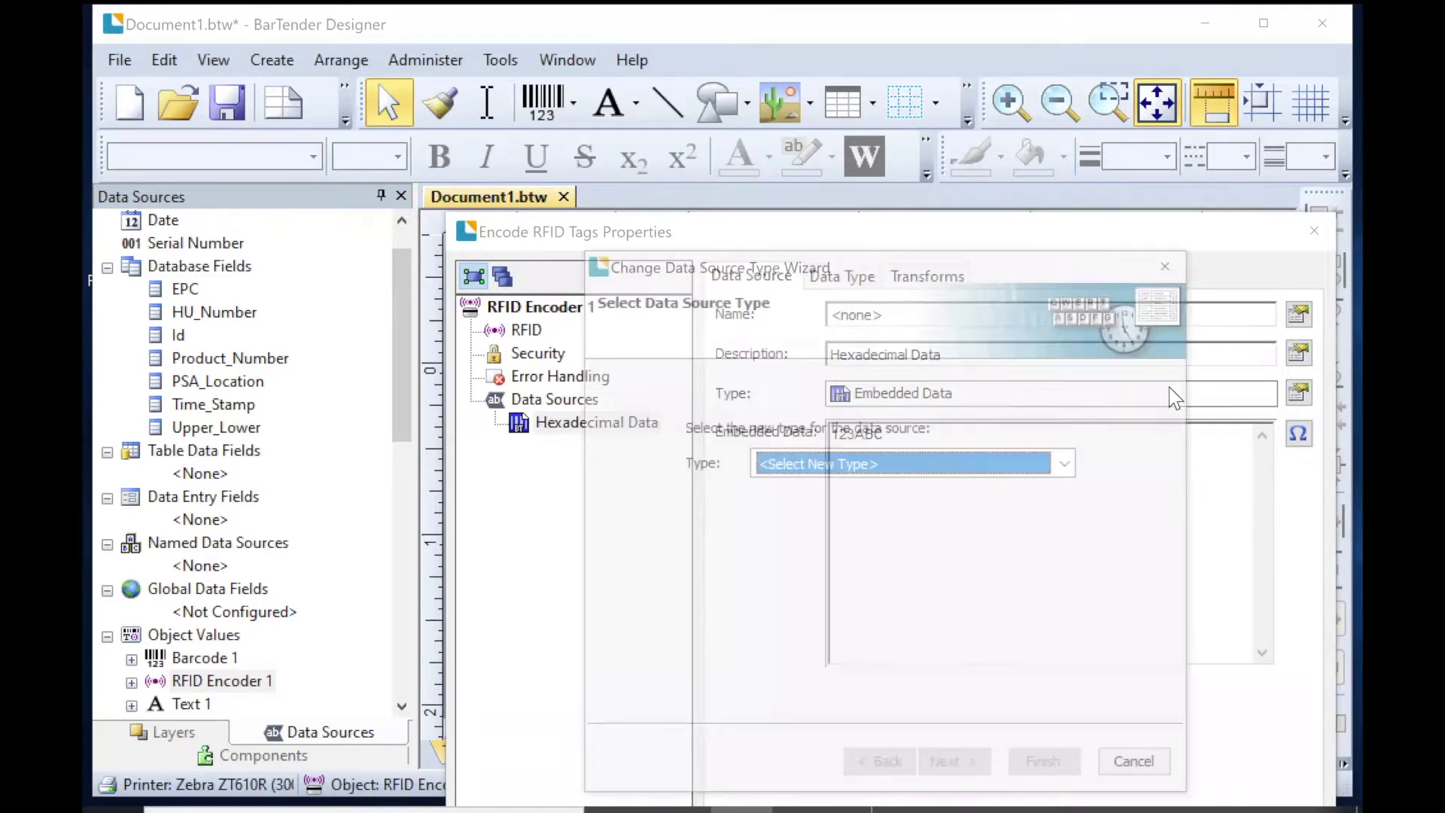
pyautogui.click(1001, 468)
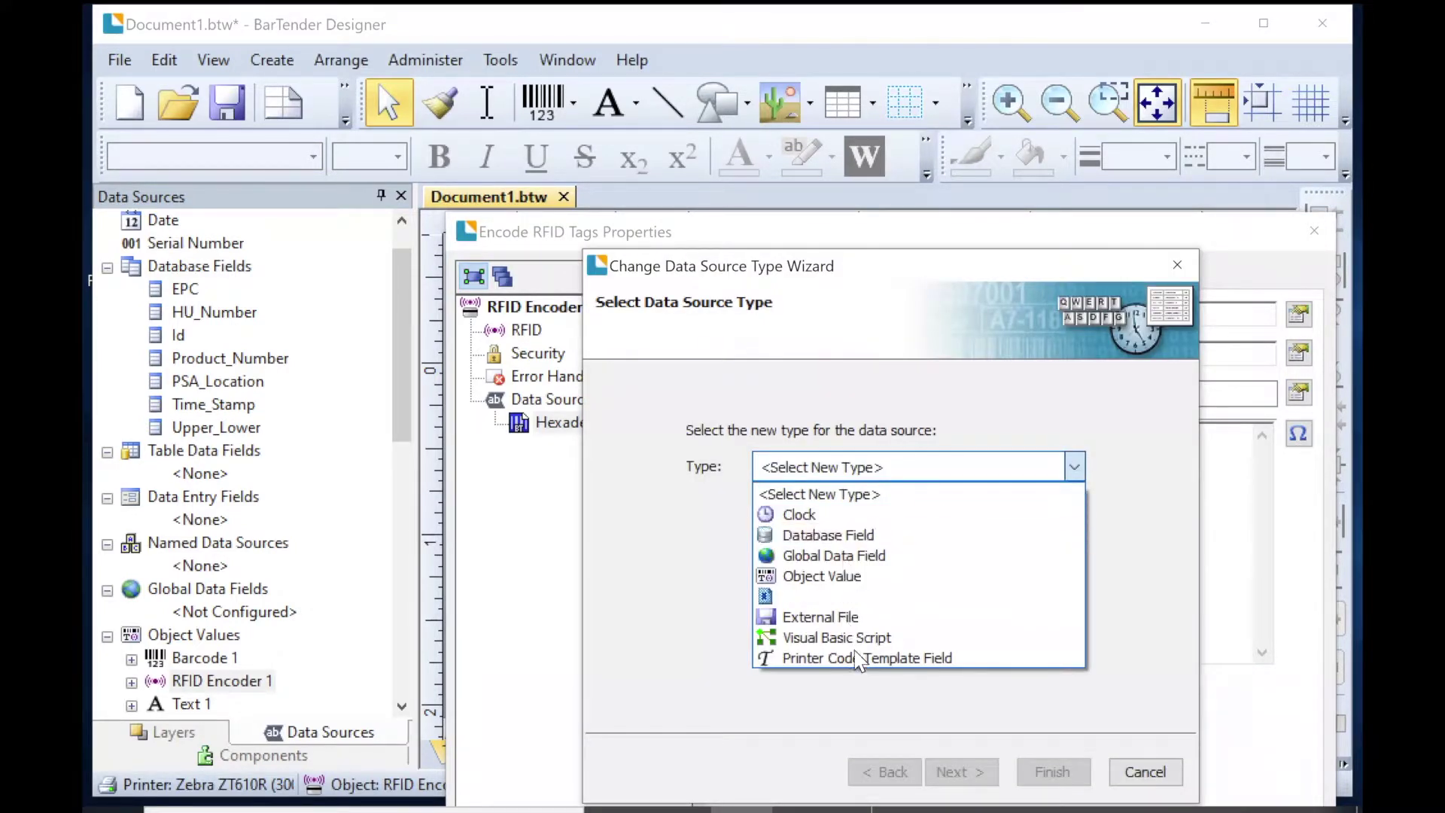
pyautogui.click(828, 515)
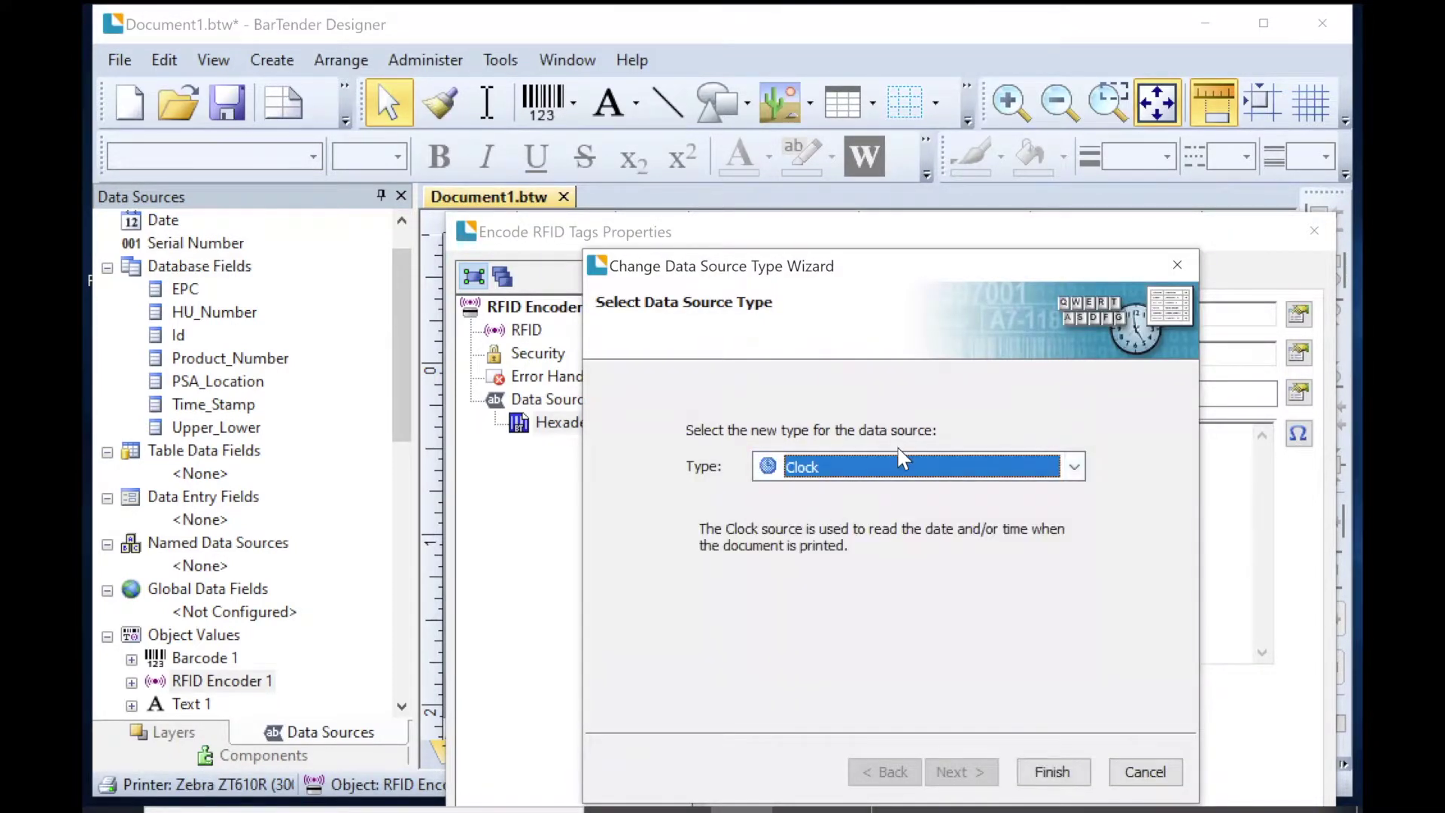
pyautogui.click(879, 470)
pyautogui.click(820, 534)
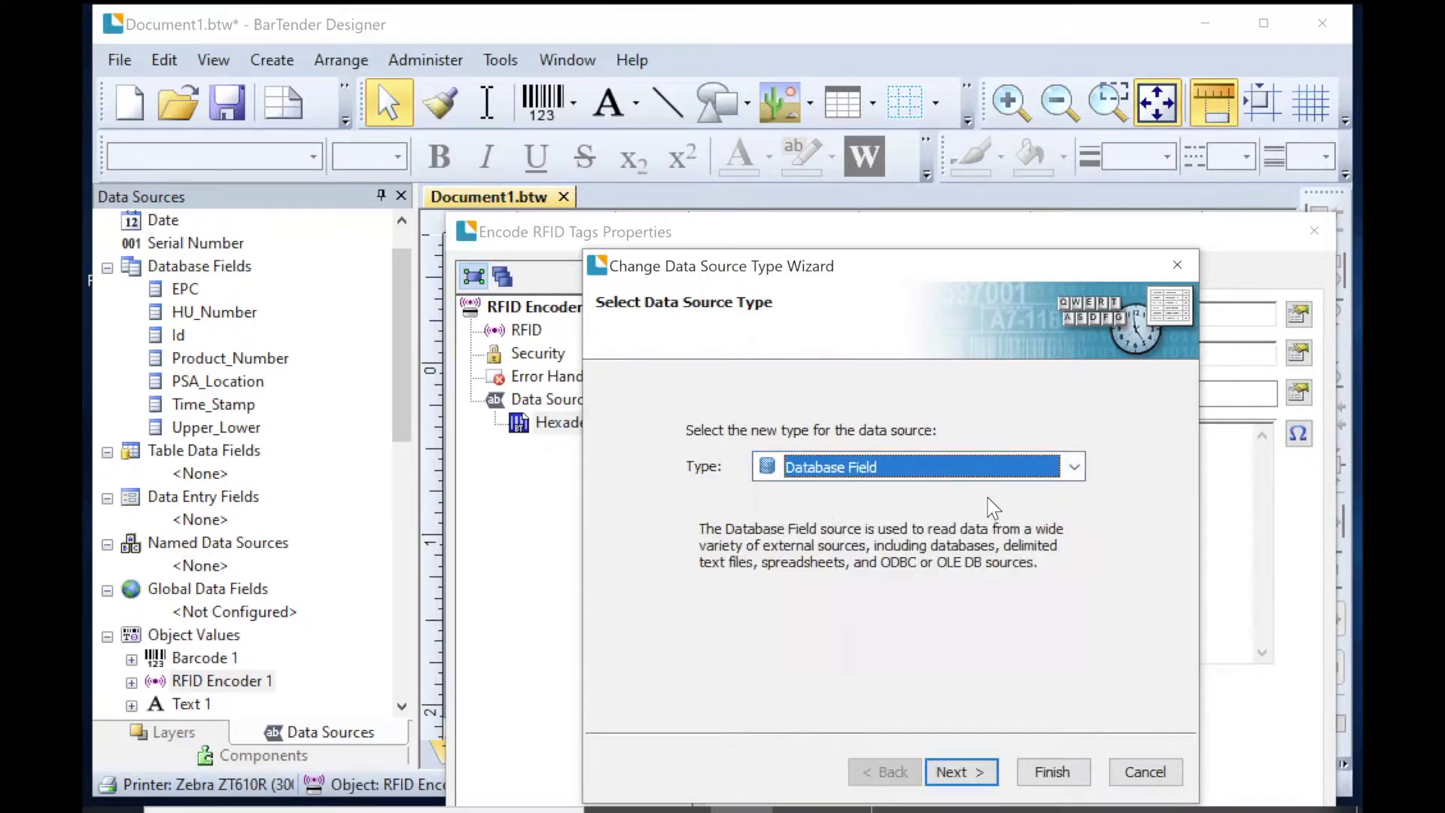
pyautogui.click(960, 772)
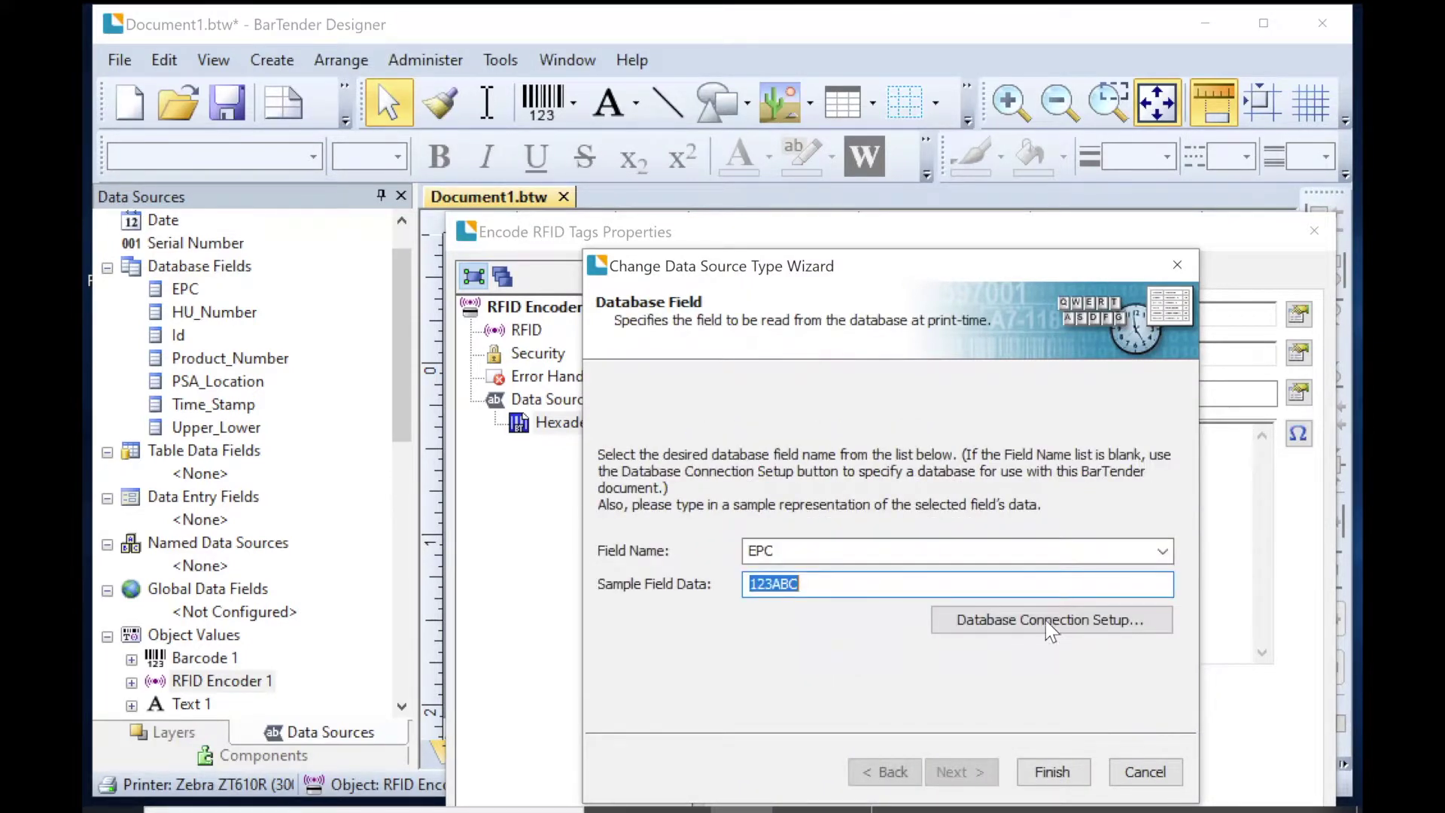
pyautogui.click(1051, 773)
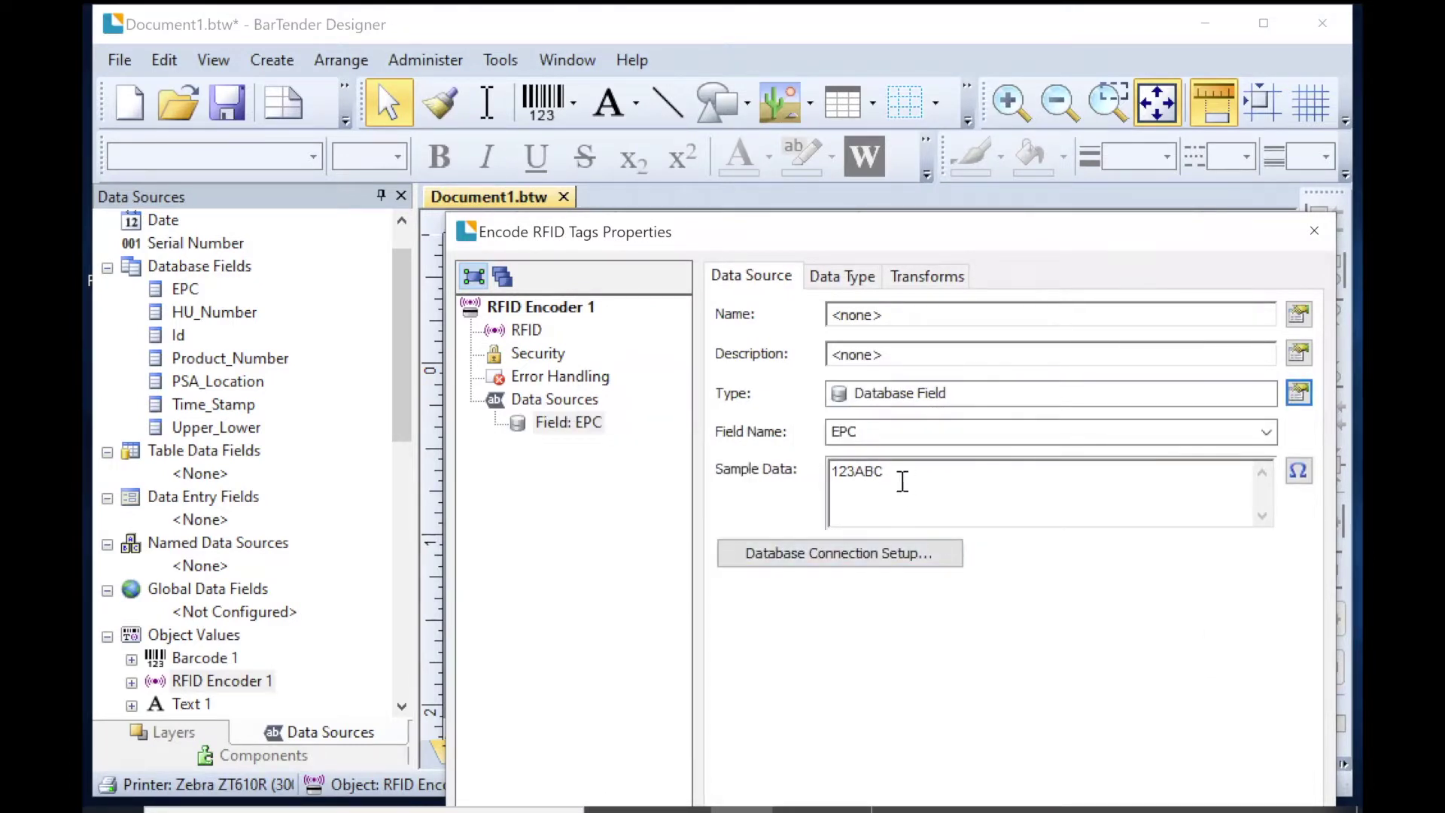
pyautogui.click(1315, 231)
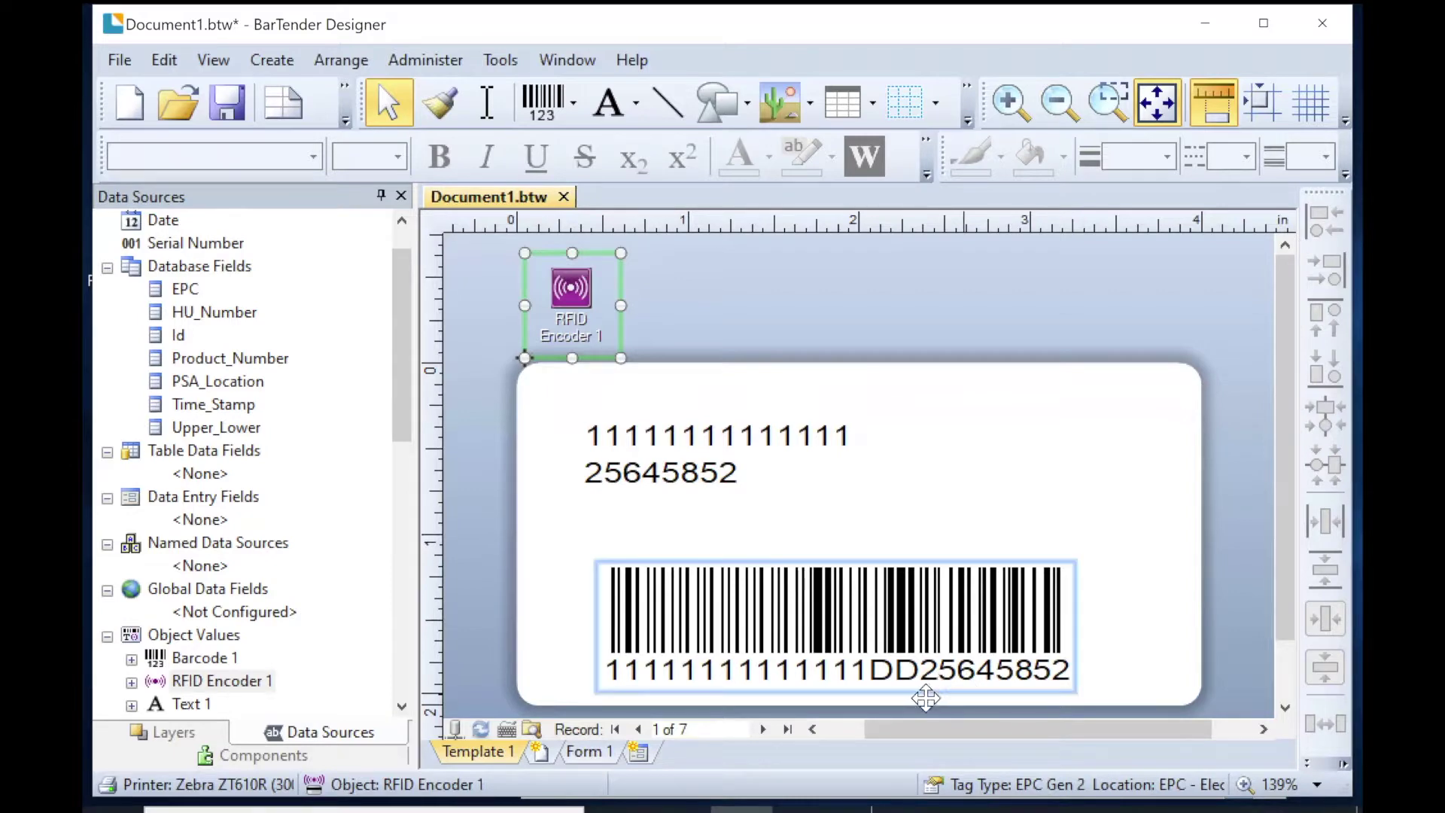
# Print all database records, 1 copy, on the Zebra ZT610R (300 dpi).
pyautogui.click(124, 63)
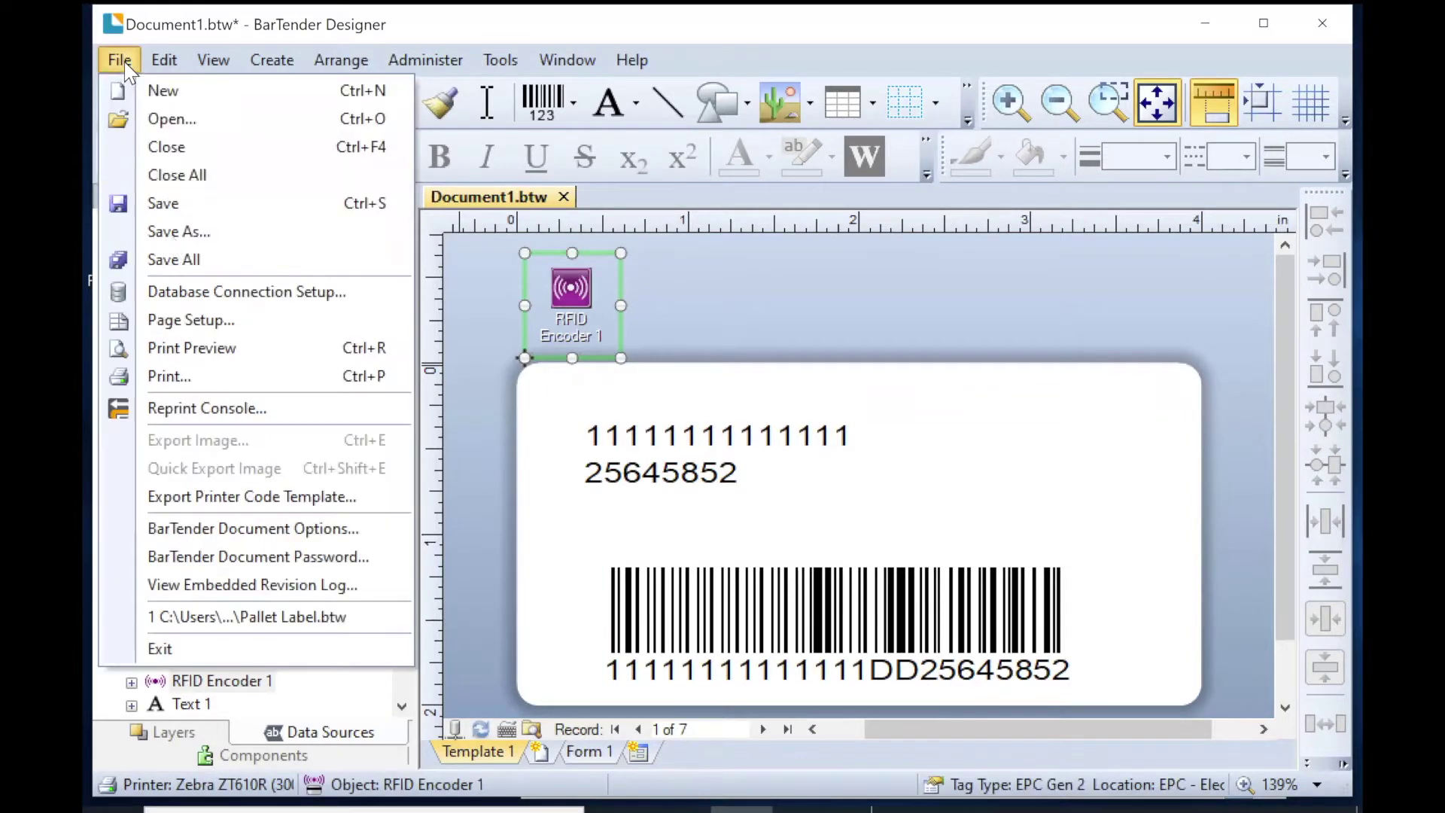
pyautogui.click(185, 376)
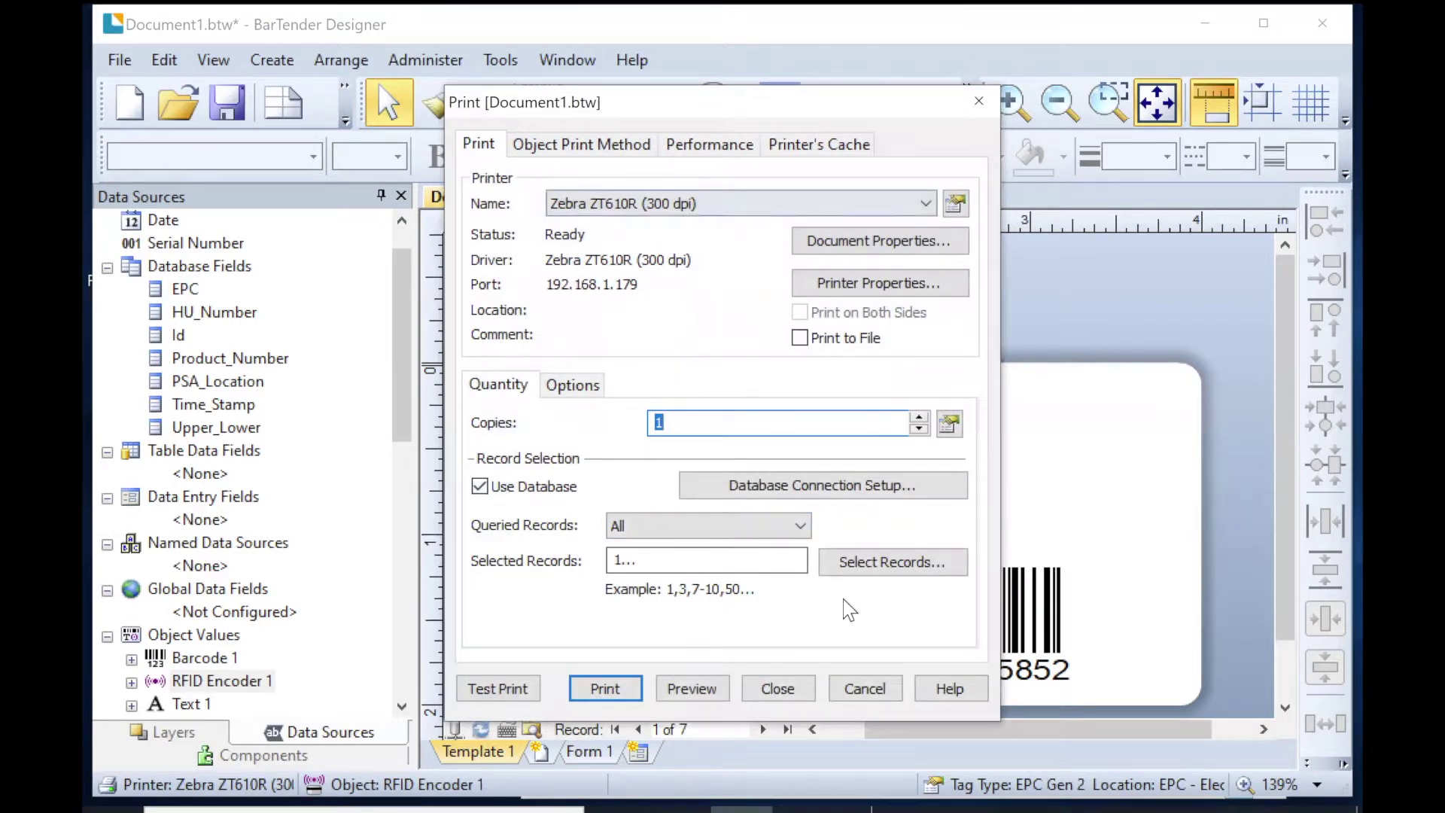
pyautogui.click(601, 687)
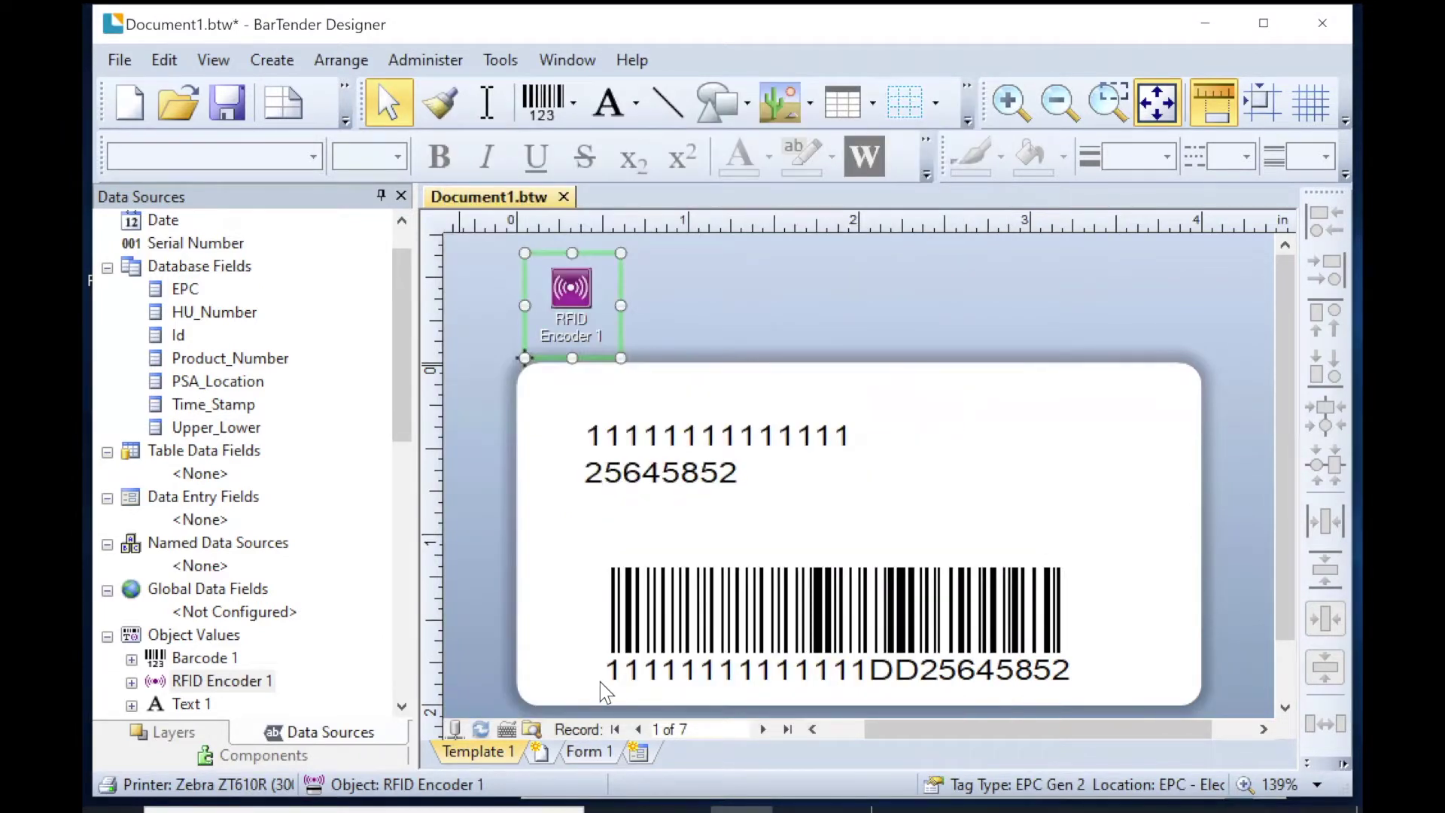